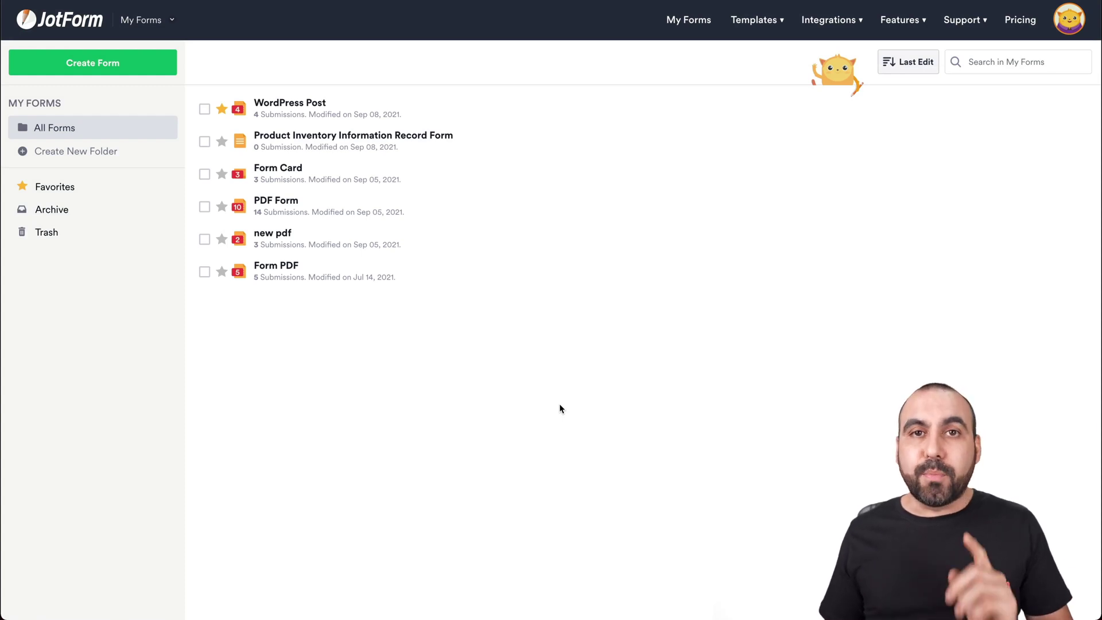
Start a new blank Classic Form from scratch
click(119, 64)
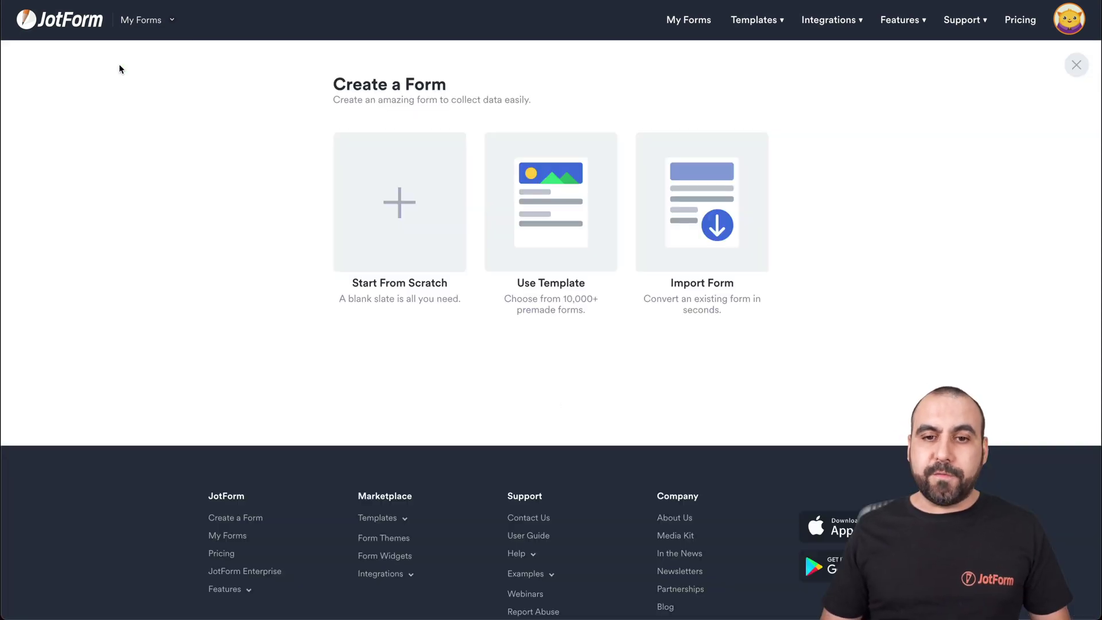
click(383, 195)
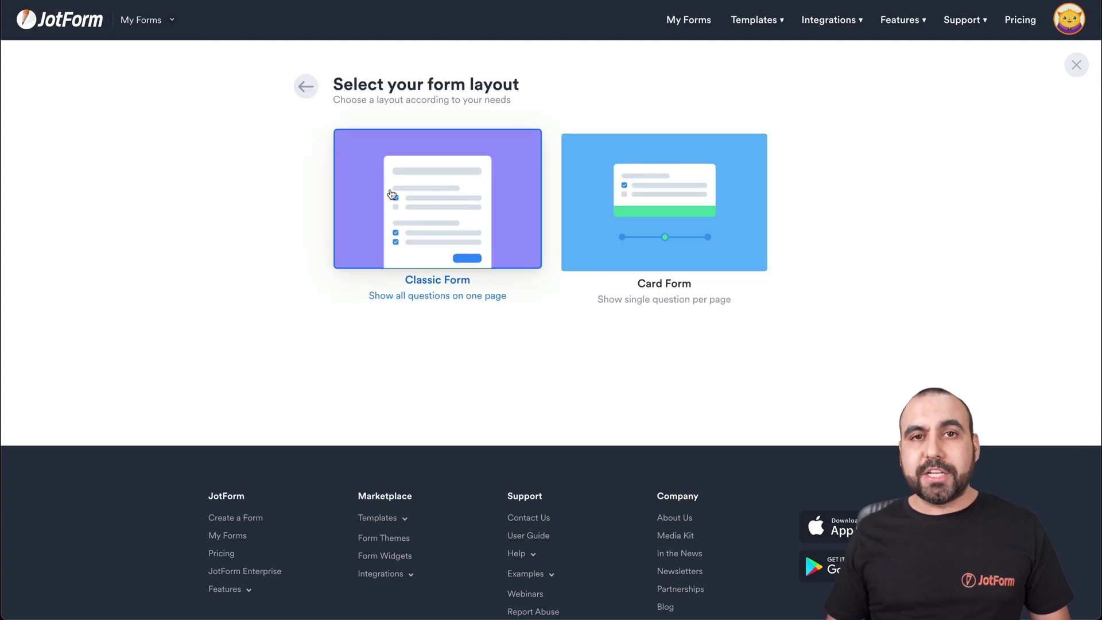
click(413, 192)
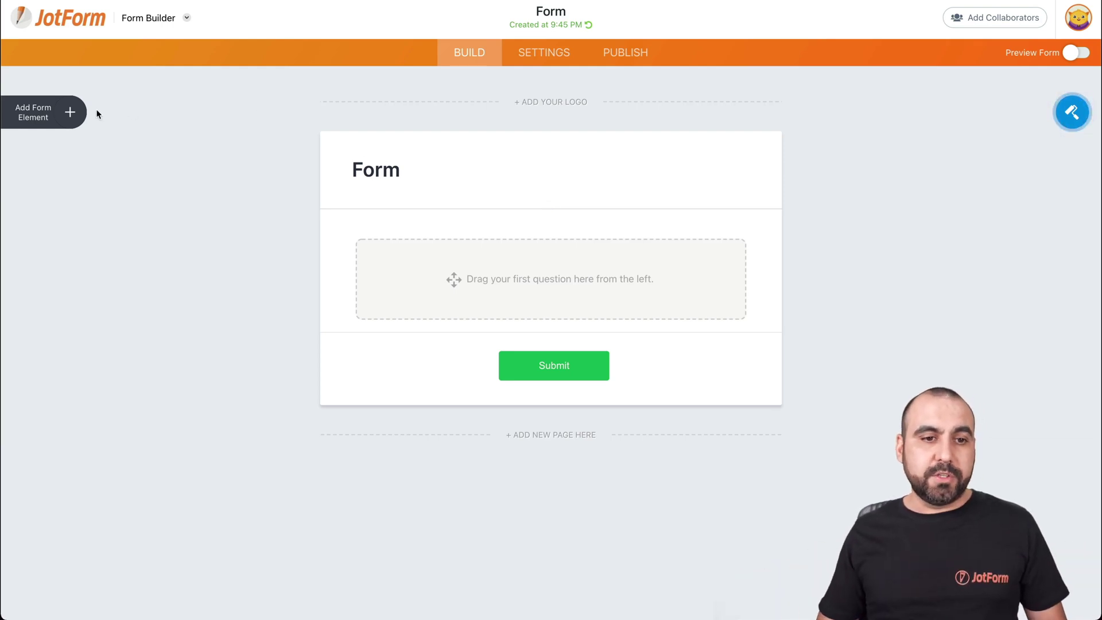
Add Full Name, Phone, Short Text, Long Text and Email elements to the form
click(70, 114)
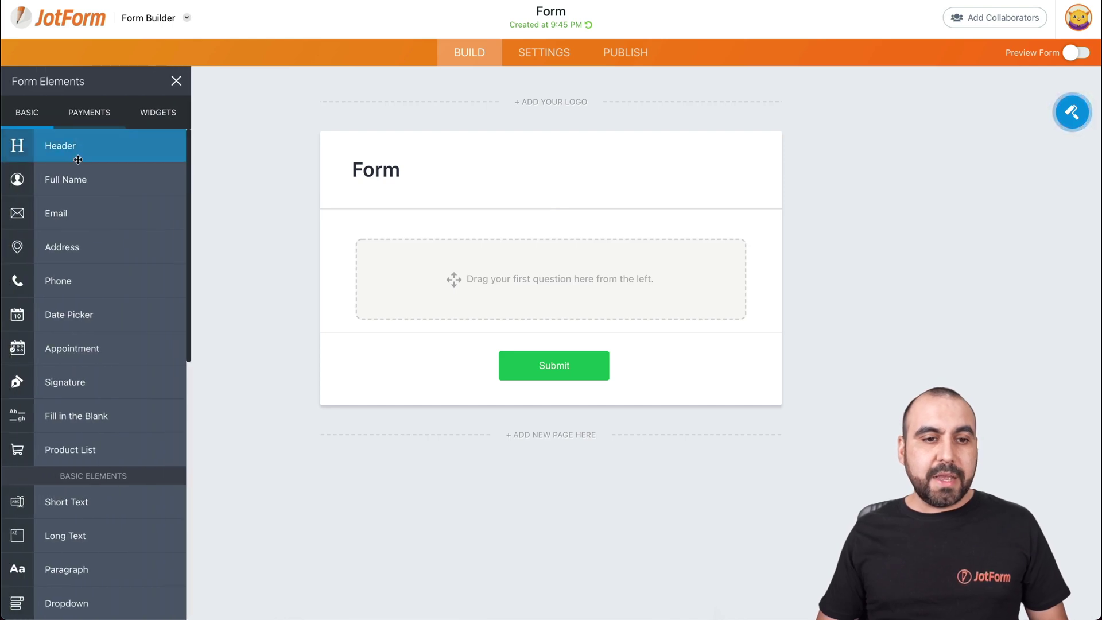
drag(77, 176, 522, 250)
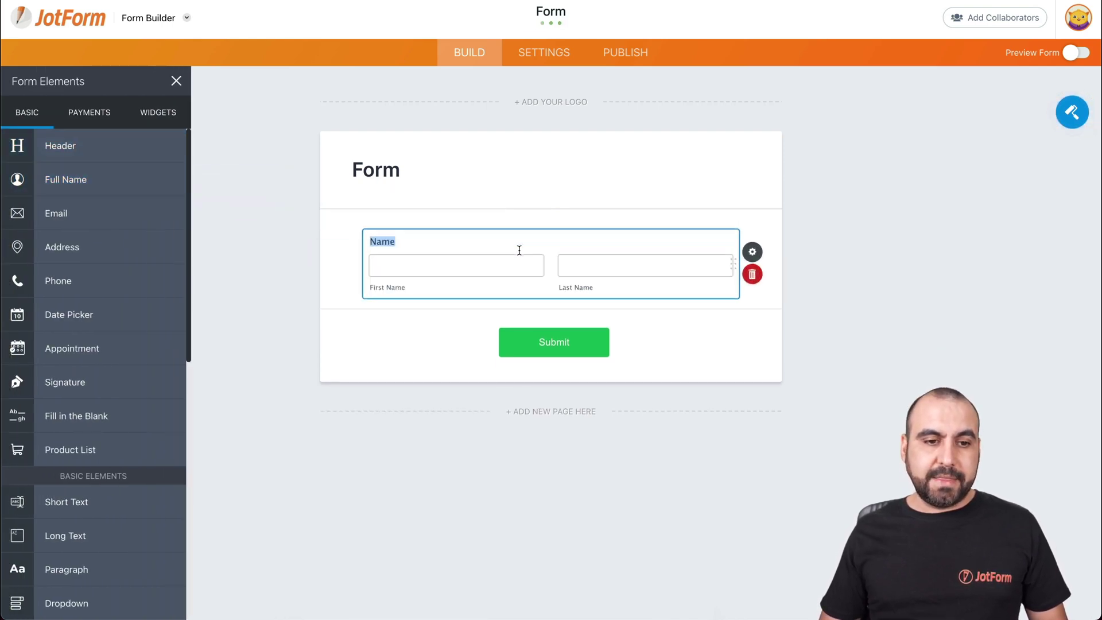
drag(93, 274, 433, 319)
scroll(86, 401, down, 3)
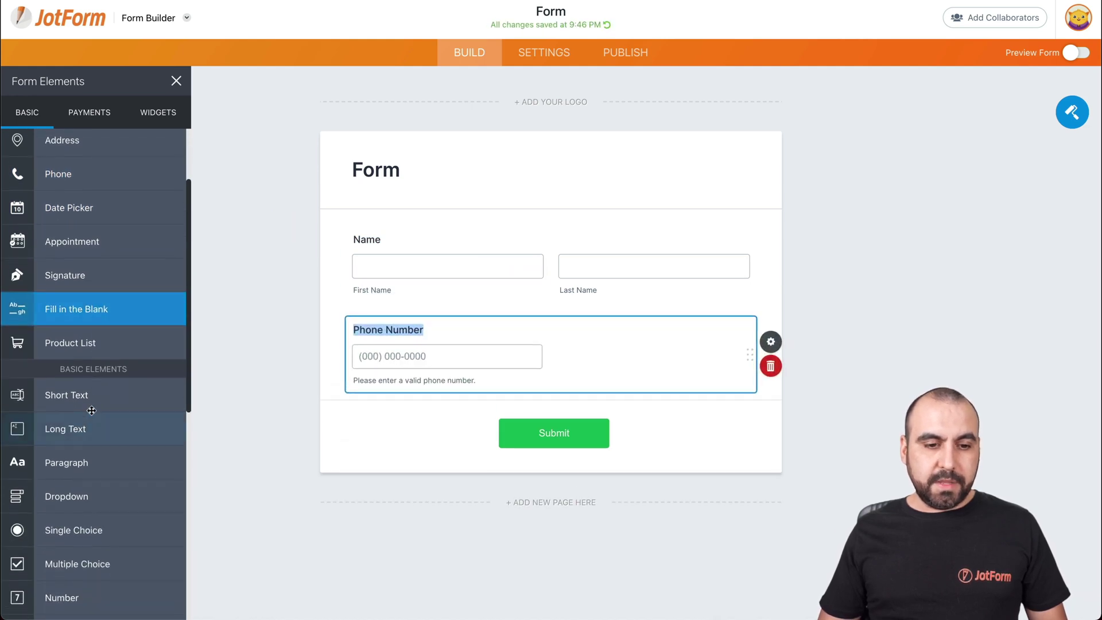
drag(69, 395, 454, 413)
drag(119, 429, 510, 486)
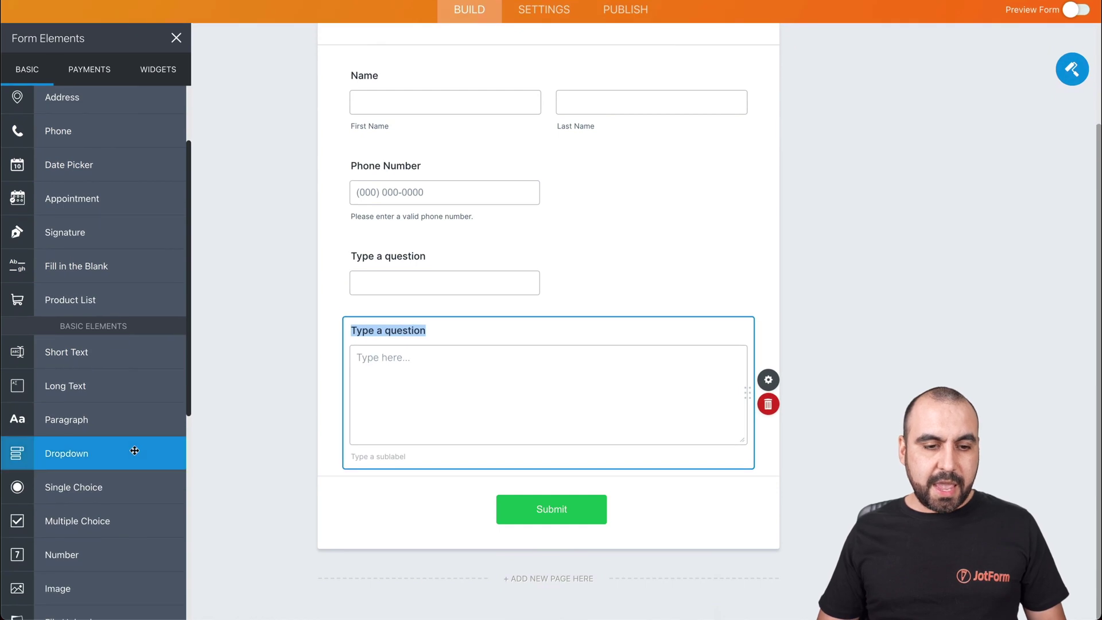
scroll(134, 451, down, 2)
scroll(135, 450, up, 3)
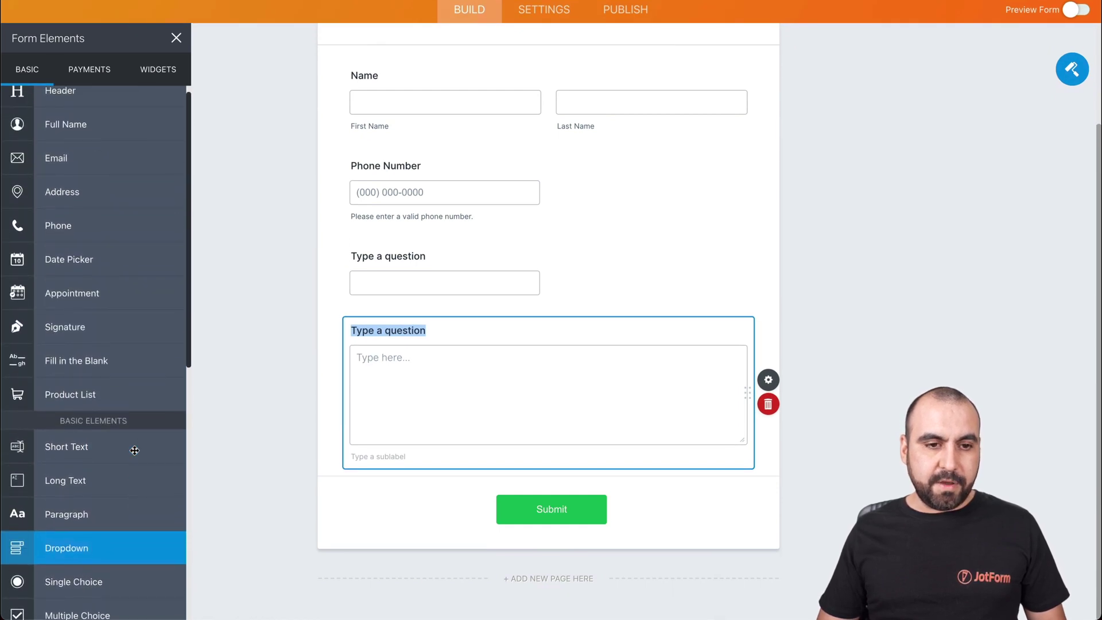
drag(56, 170, 450, 519)
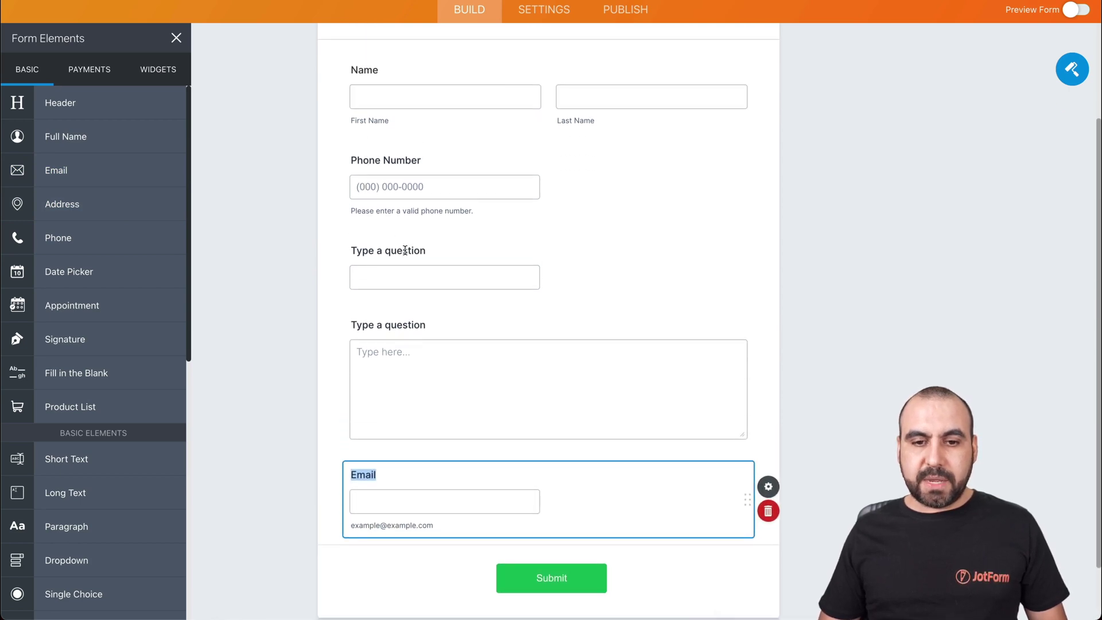
click(405, 250)
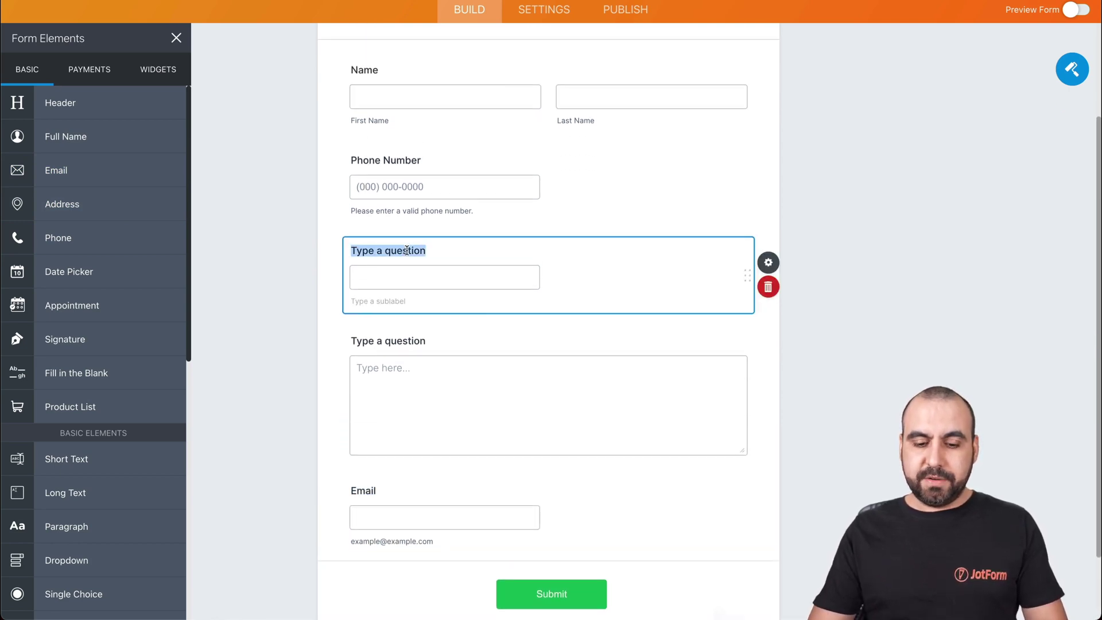
Label the Short Text question 'Do you like Jotform?' and the Long Text question 'More Comments Here'
text(Do you like you)
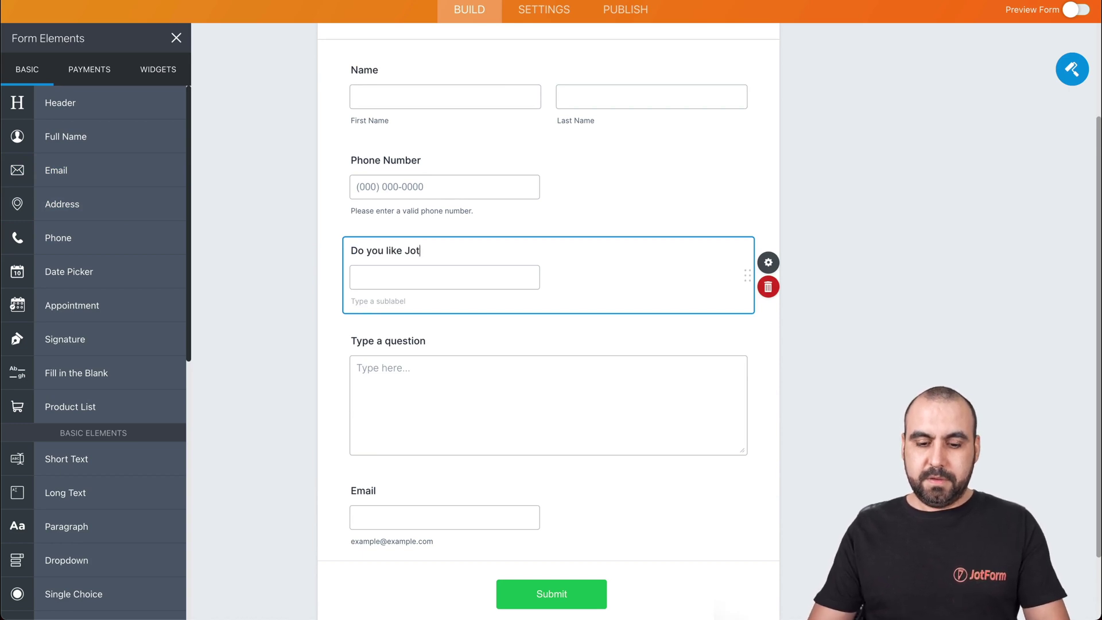
text(form?)
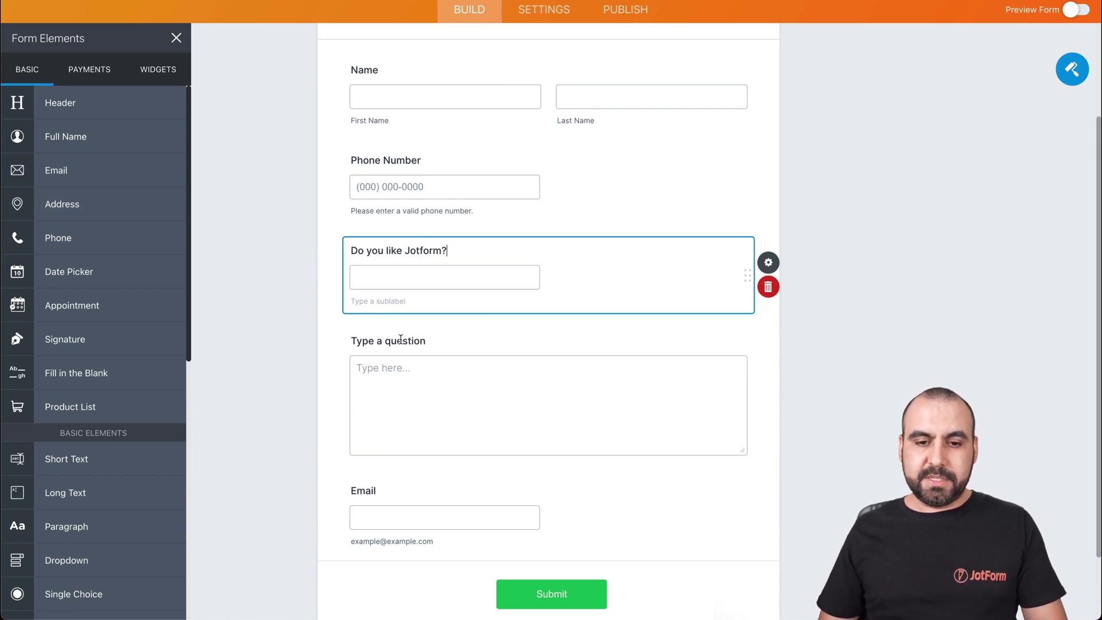
click(403, 340)
text(More C)
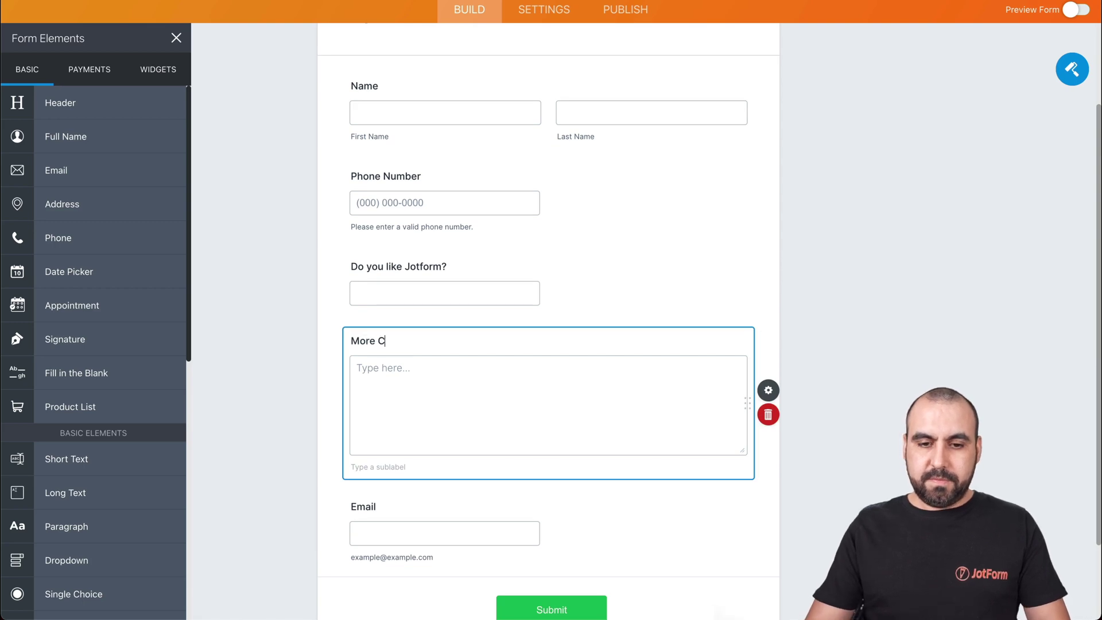
text(omments Here)
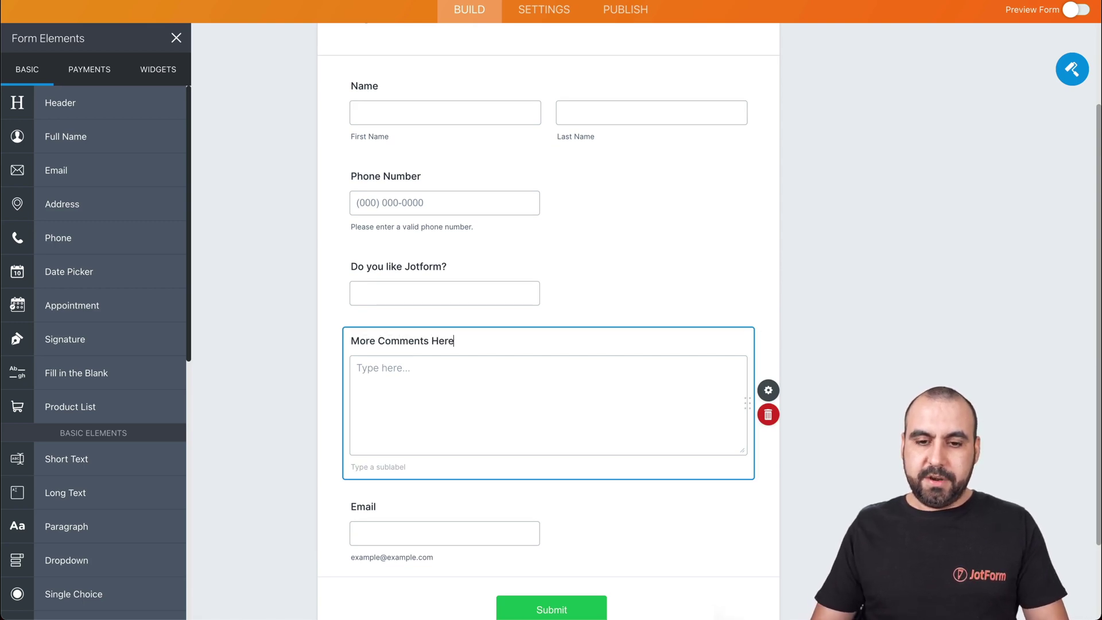
click(624, 306)
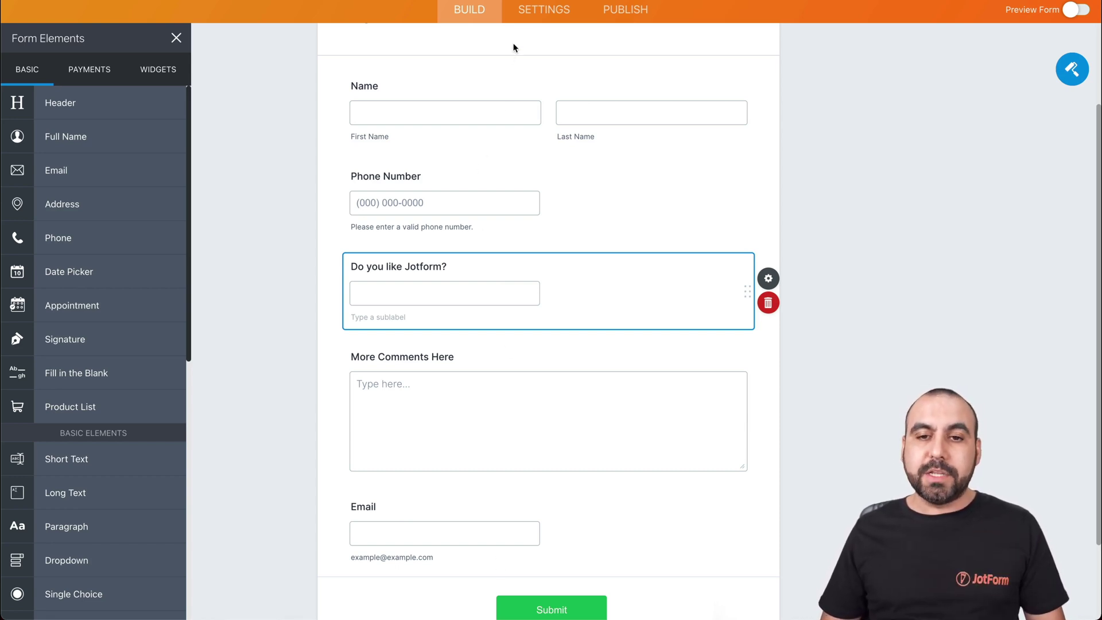
Change {name} to {CAPITALIZE:name} in Notification 1's email content and save it
click(536, 10)
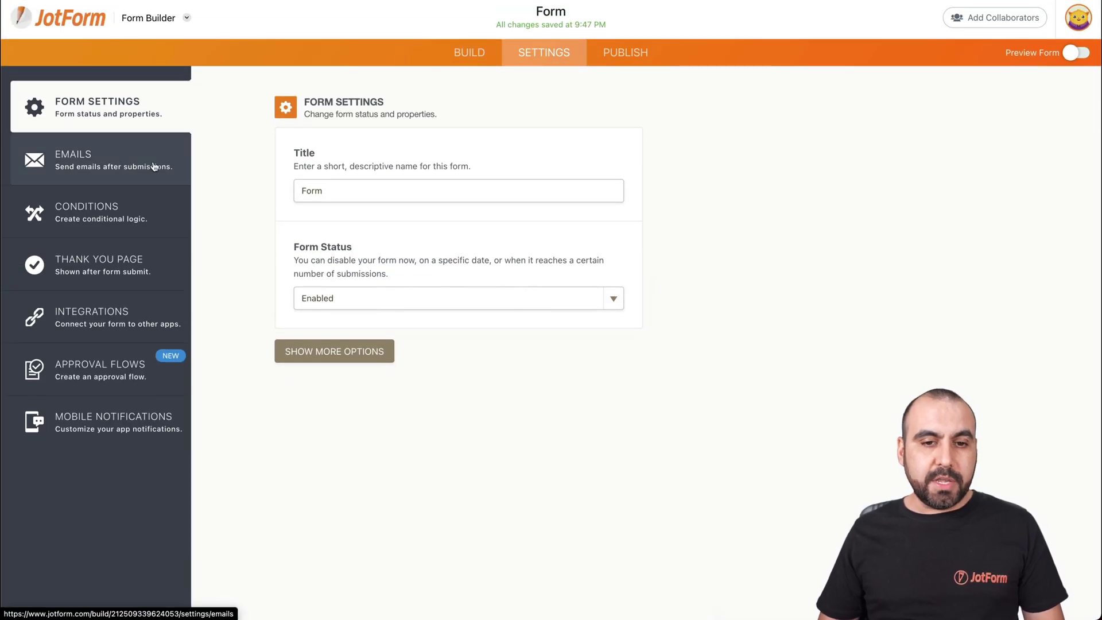
click(160, 166)
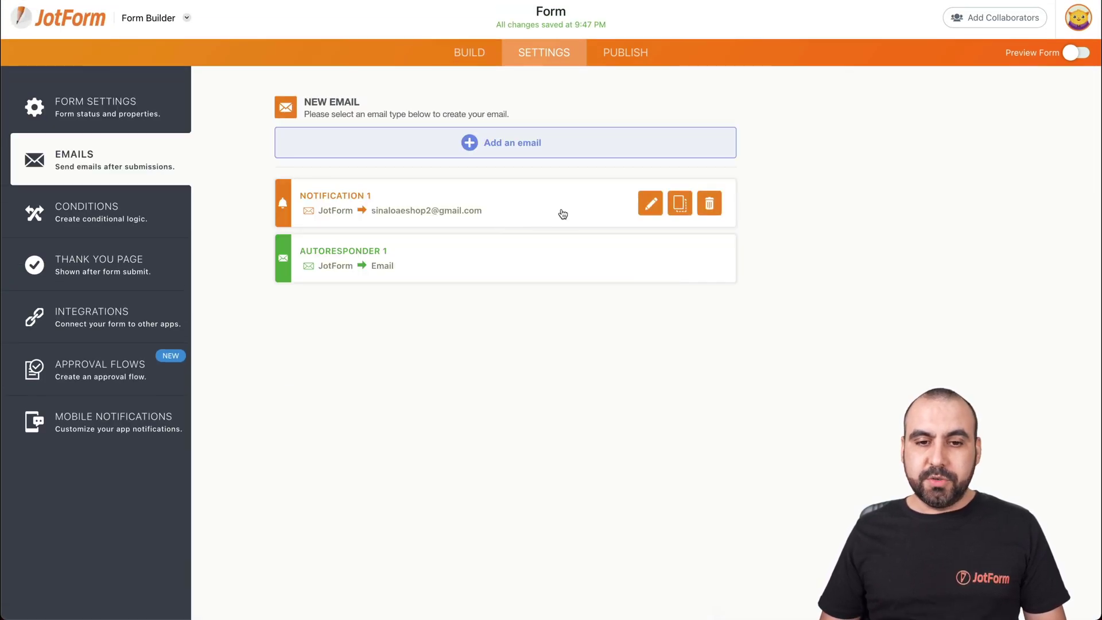
click(650, 204)
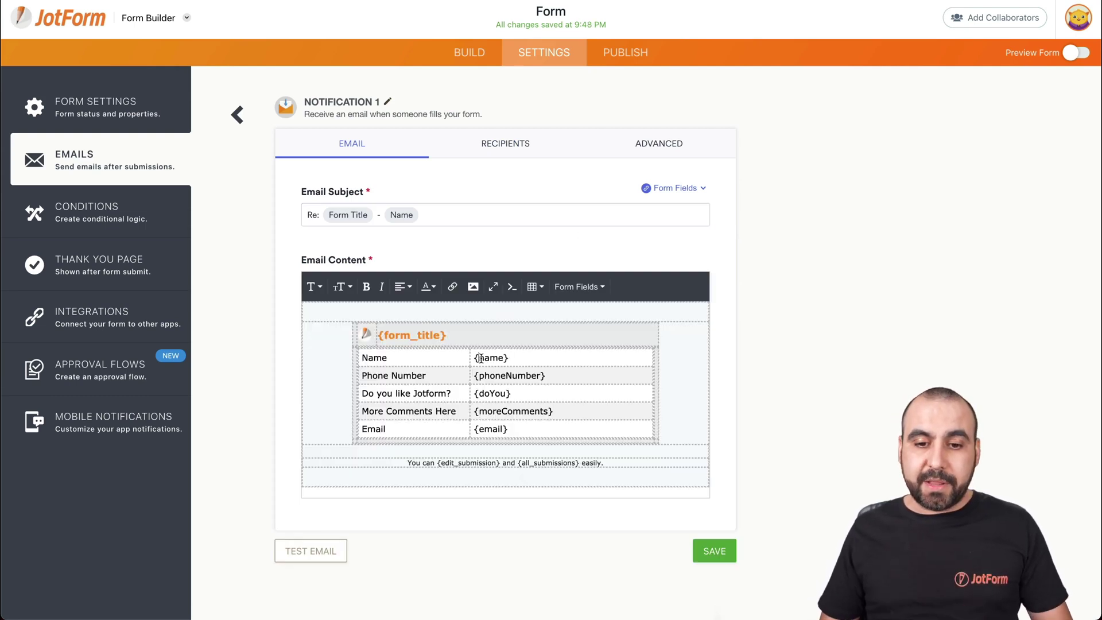
click(479, 358)
text(CAPITE)
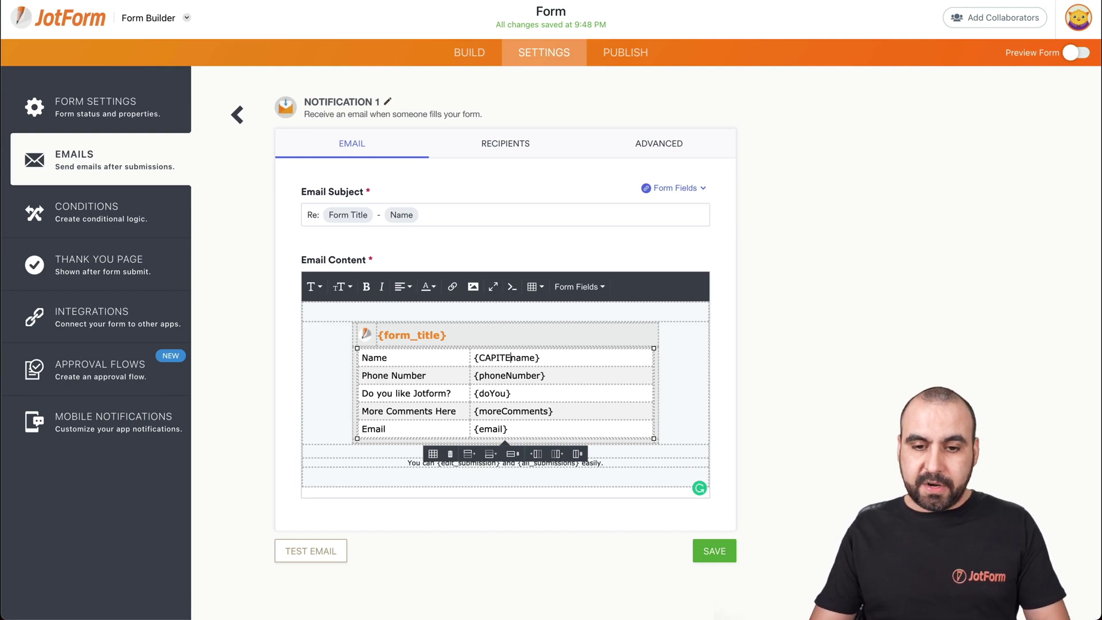
key(BackSpace)
text(ALIZE)
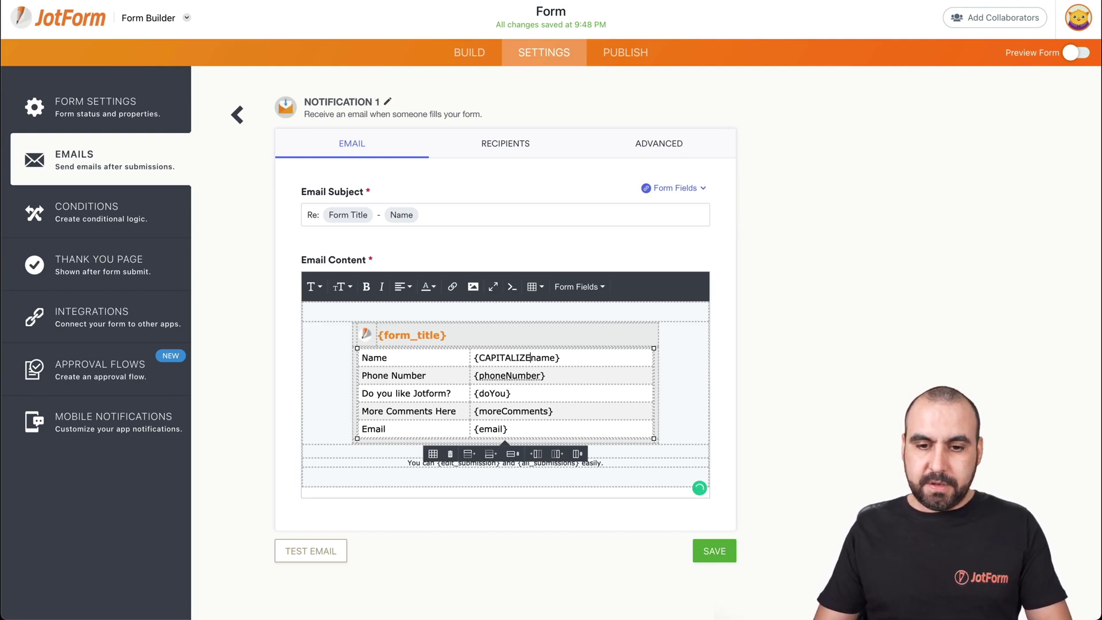
text(:)
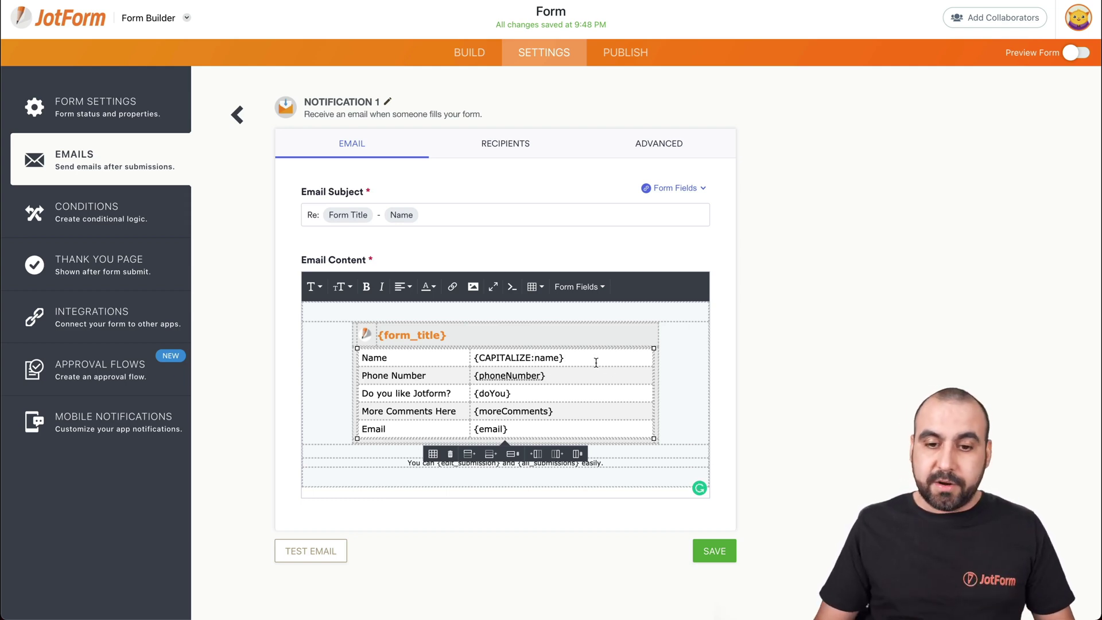
click(721, 550)
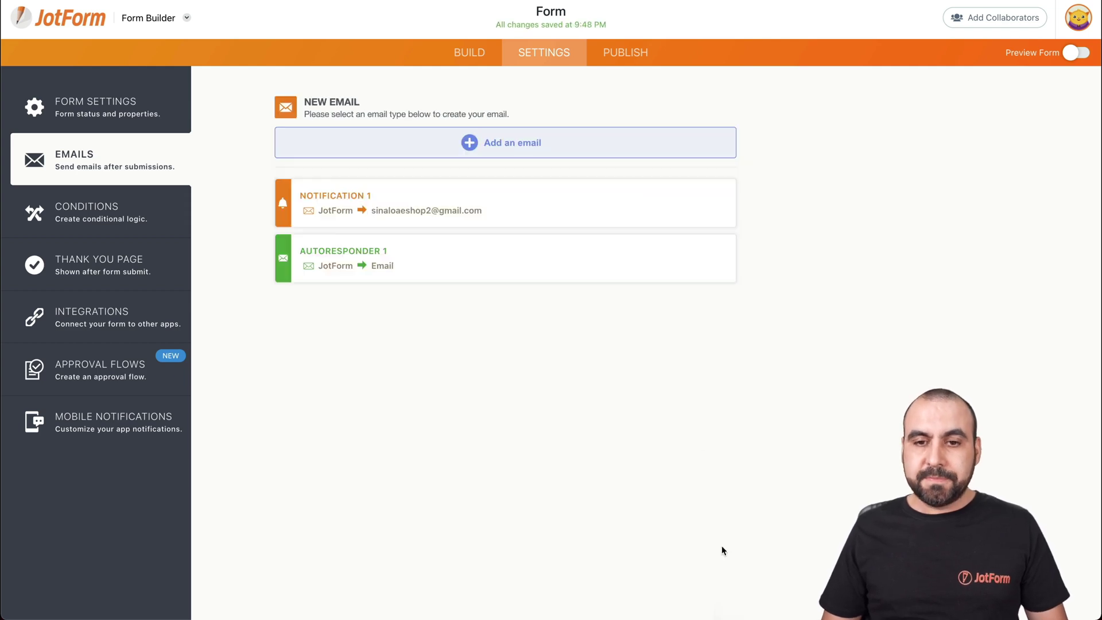
Open the live form in a new tab and enter the test submitter's first and last name
click(626, 53)
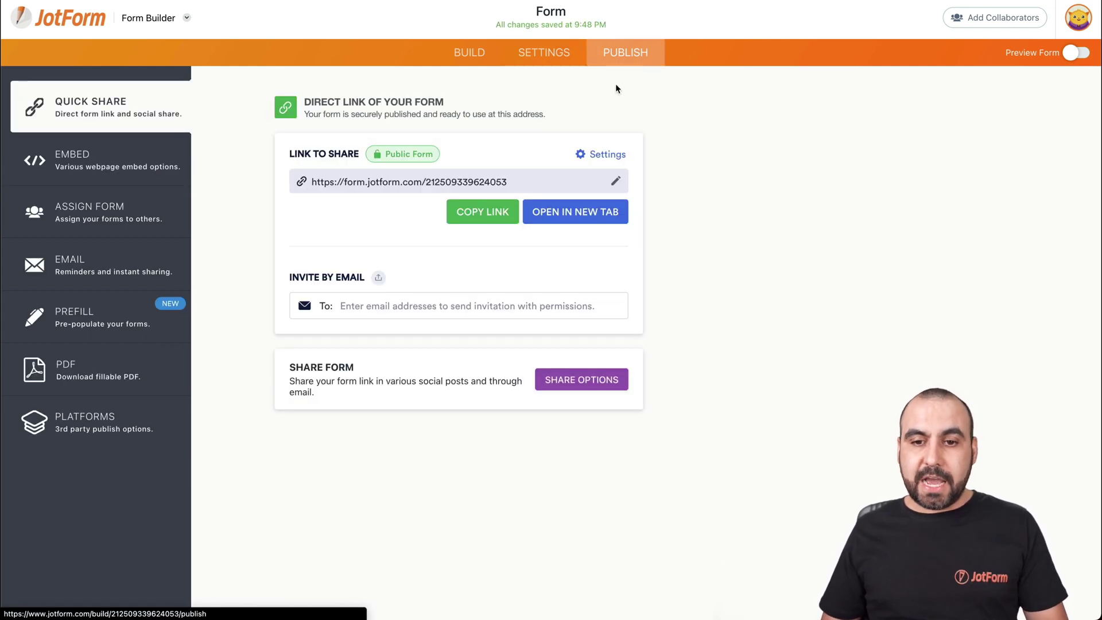
click(573, 212)
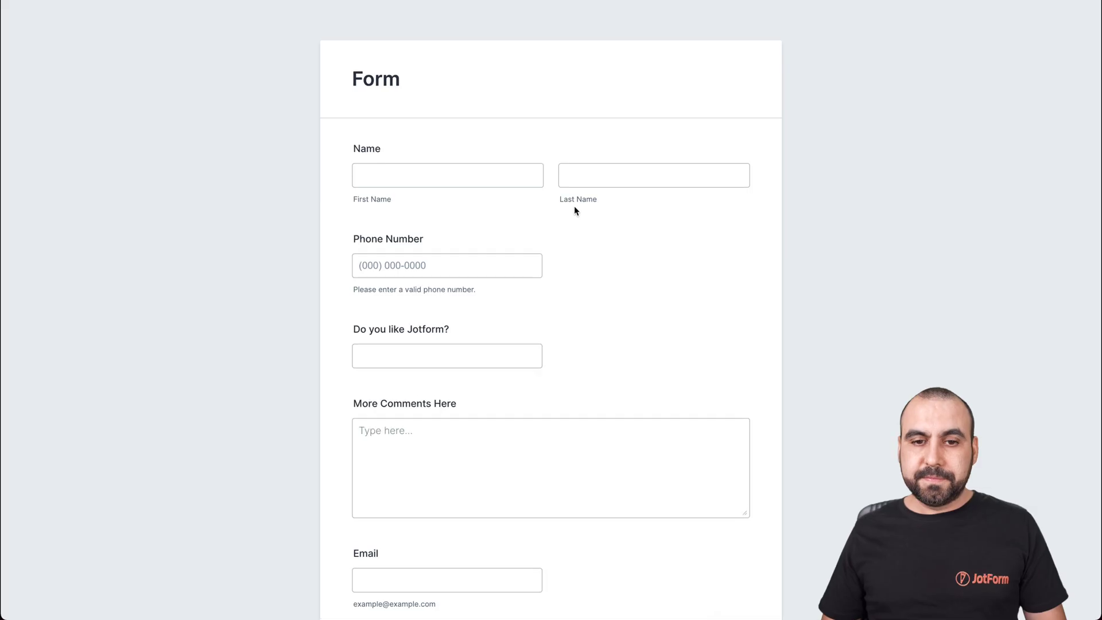
click(495, 180)
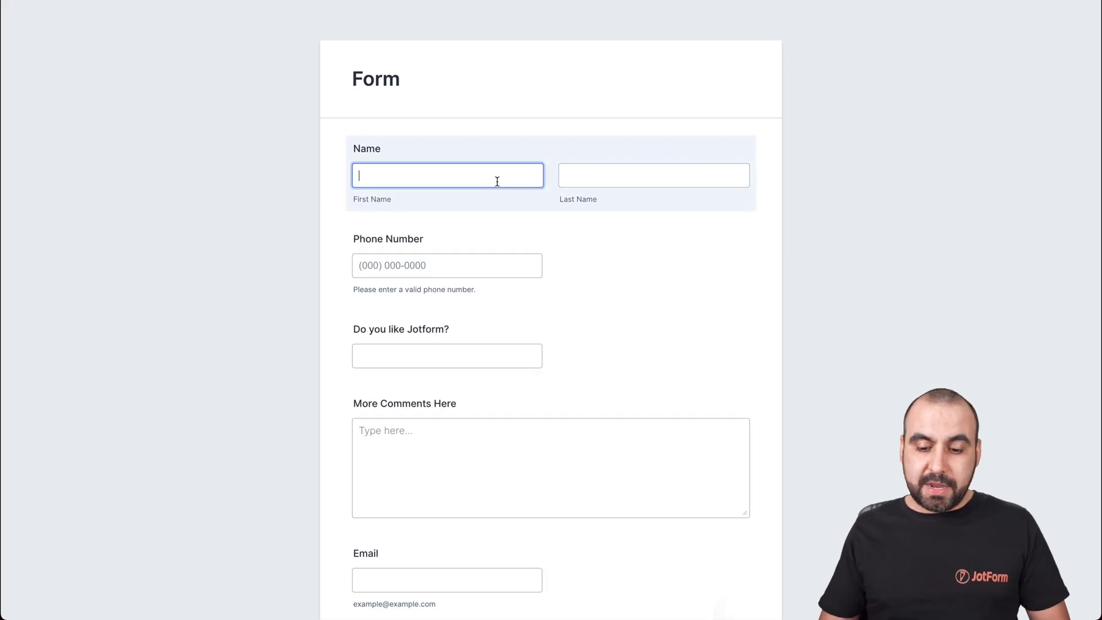
key(Tab)
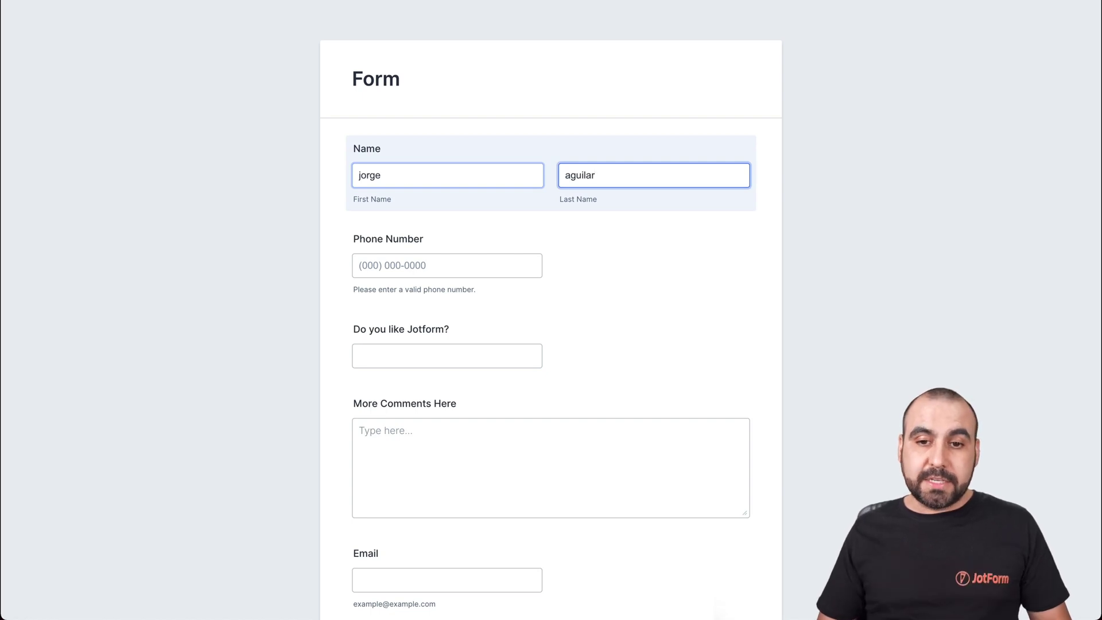
Enter a test phone number and answer 'yes' to Do you like Jotform?
click(443, 258)
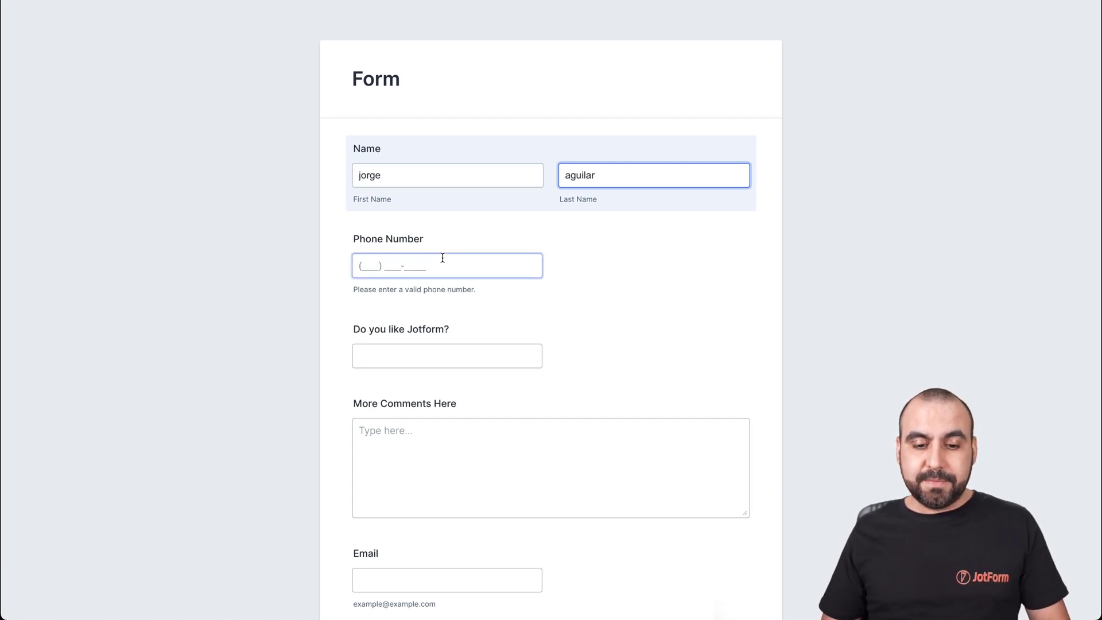
click(397, 354)
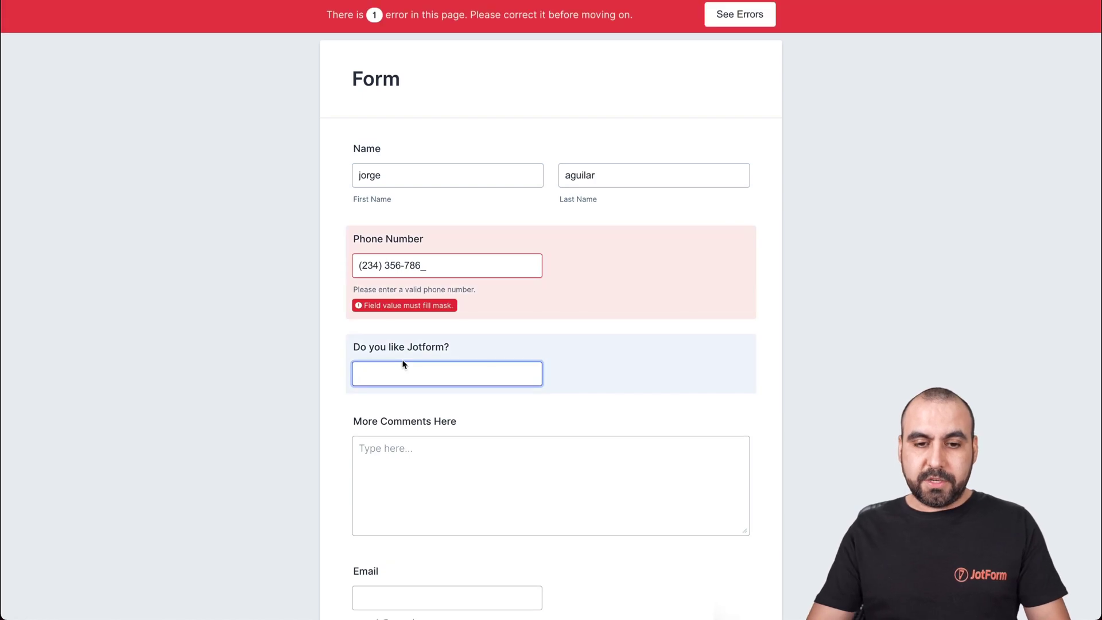
click(469, 263)
text(3)
click(426, 380)
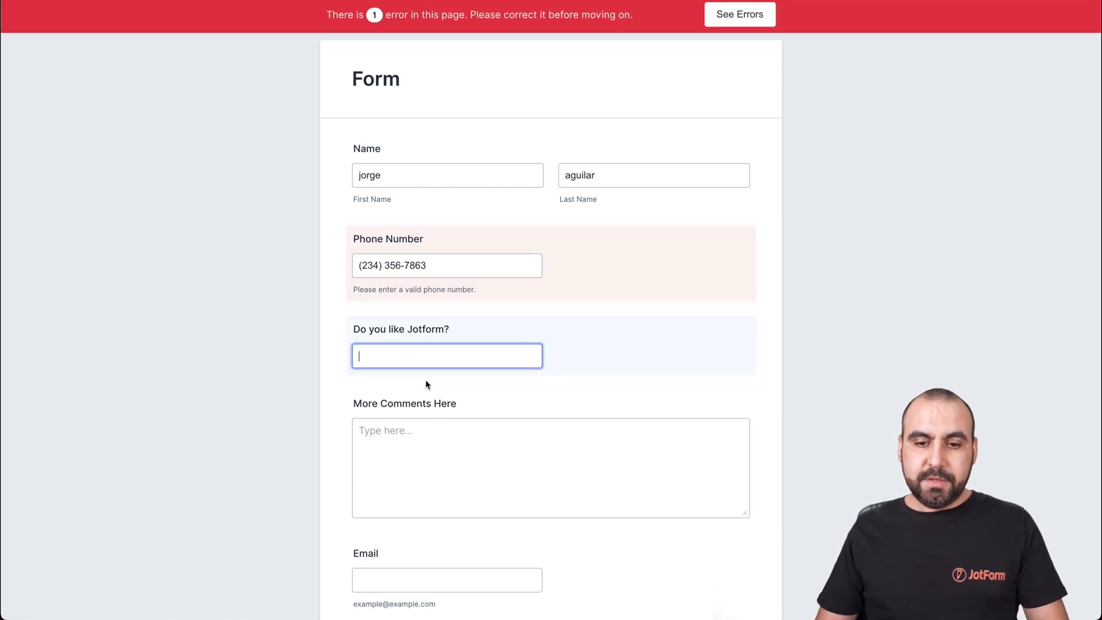
text(yes)
Write 'no' as the comment, fill in the contact e-mail, and submit the entry
click(453, 450)
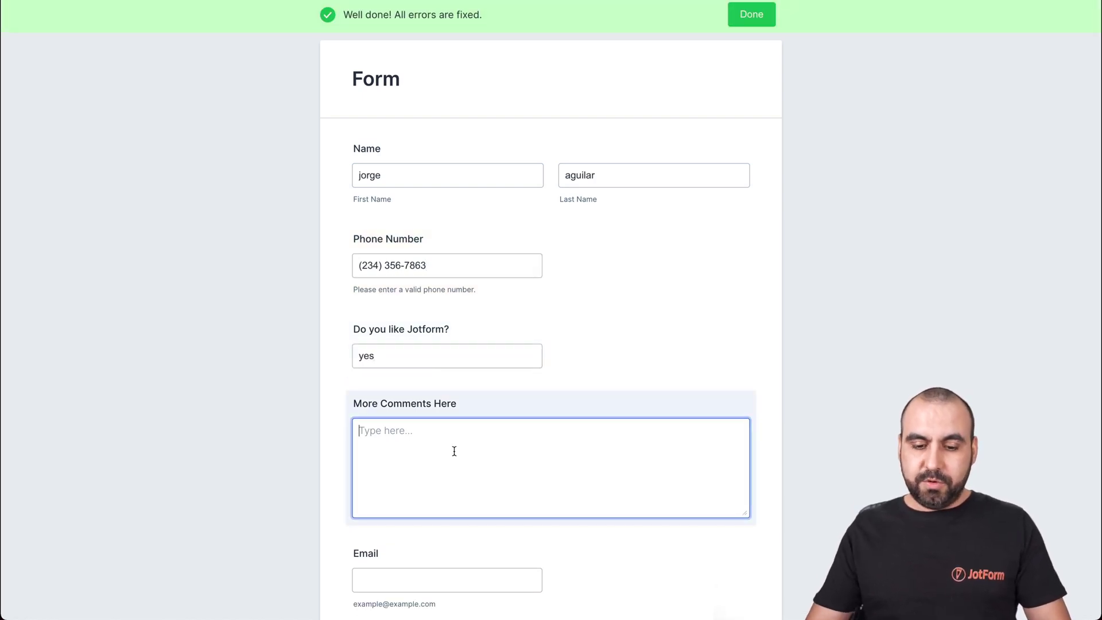
text(no)
scroll(440, 453, down, 3)
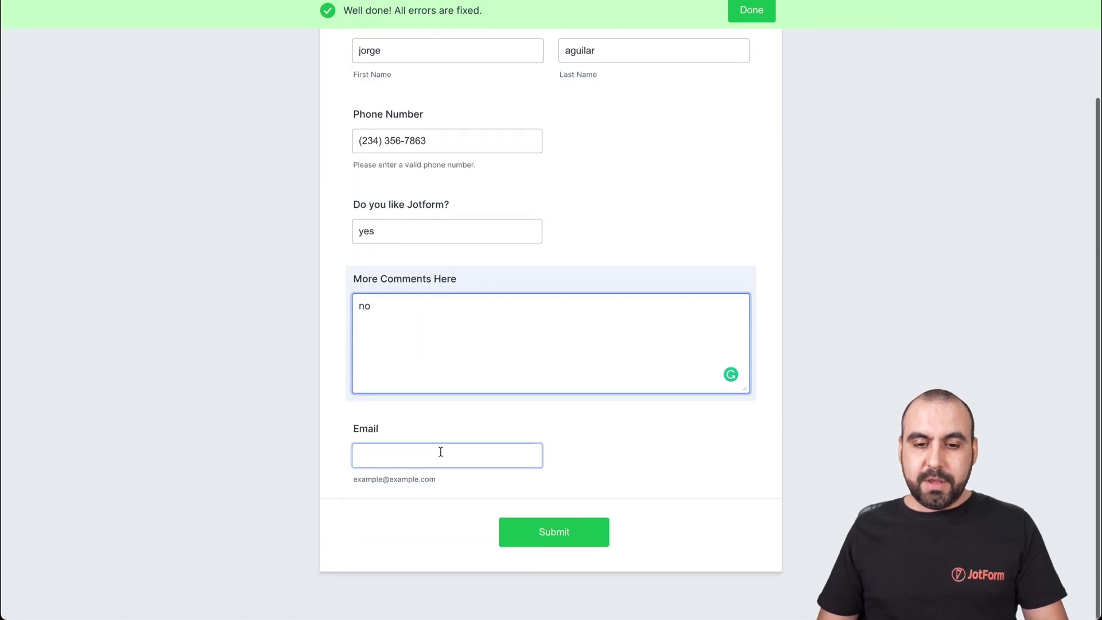
click(435, 457)
click(548, 518)
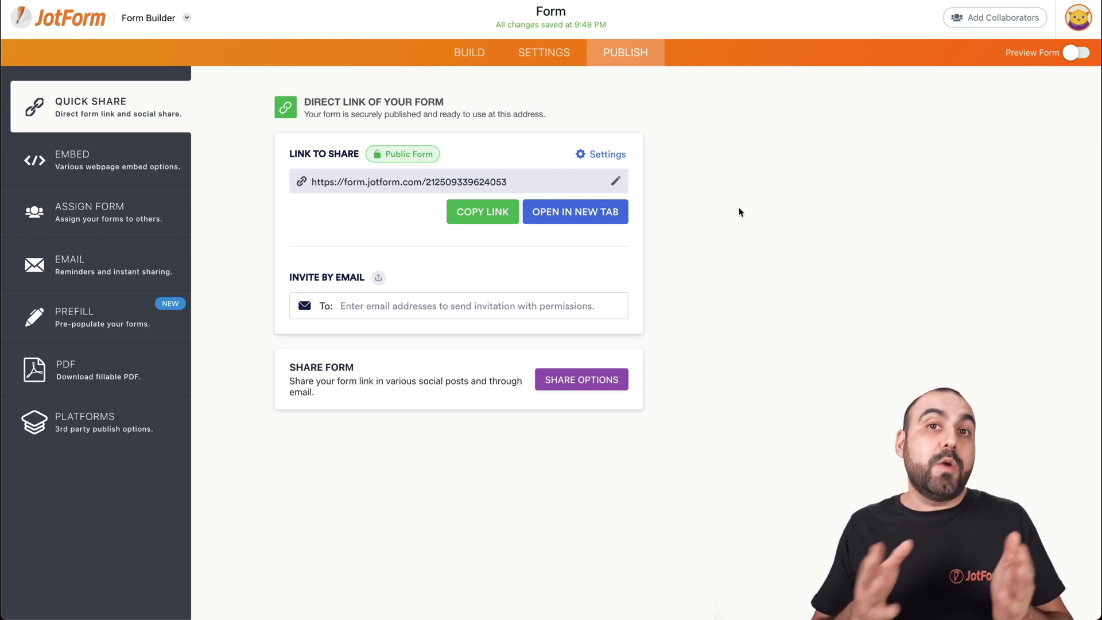
Prefix the moreComments and doYou placeholders in Notification 1 with CAPITALIZE: and save
click(571, 53)
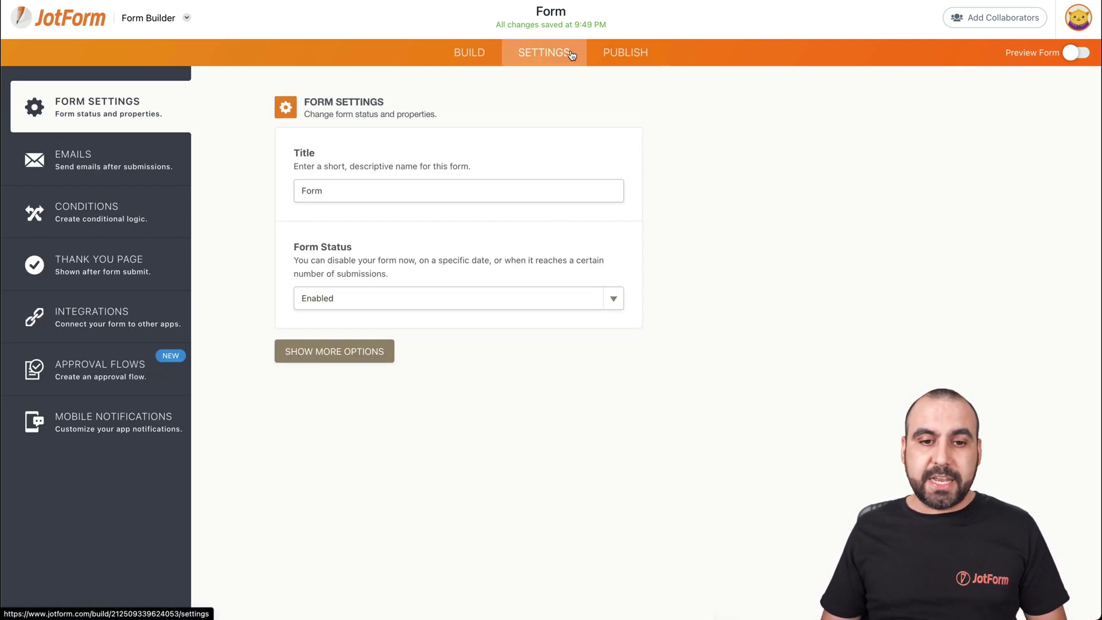
click(95, 163)
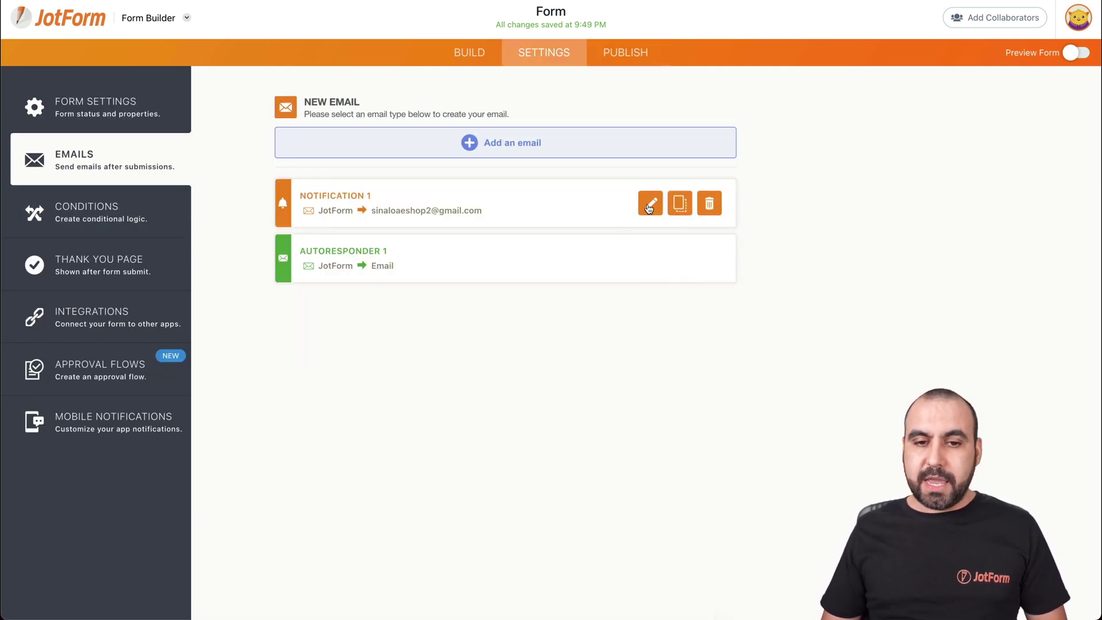
click(652, 204)
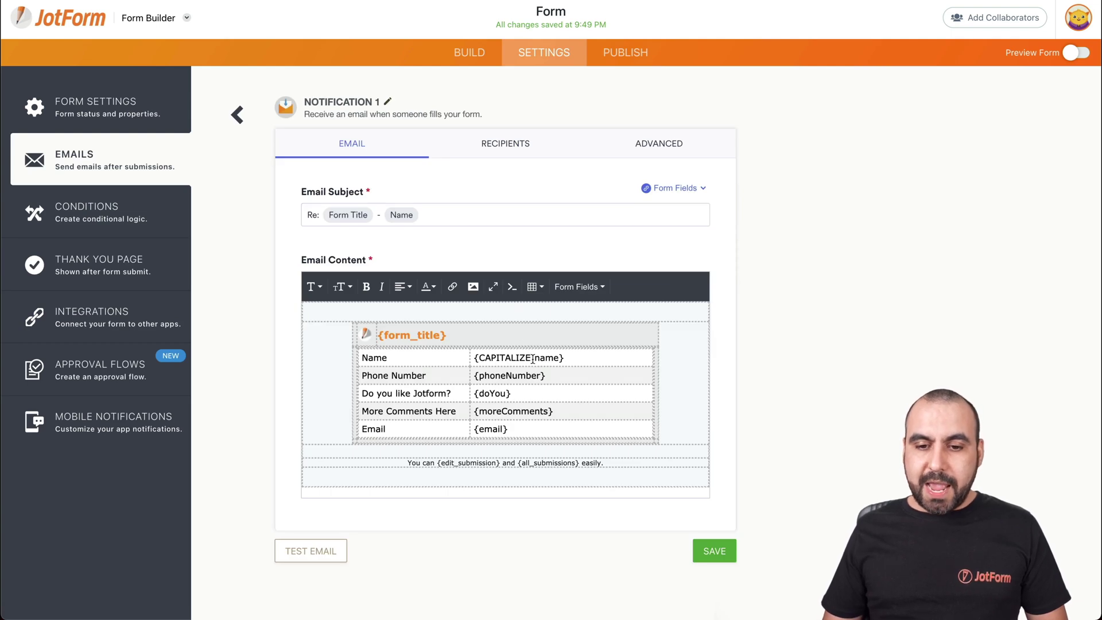
drag(532, 358, 481, 358)
key(ctrl+c)
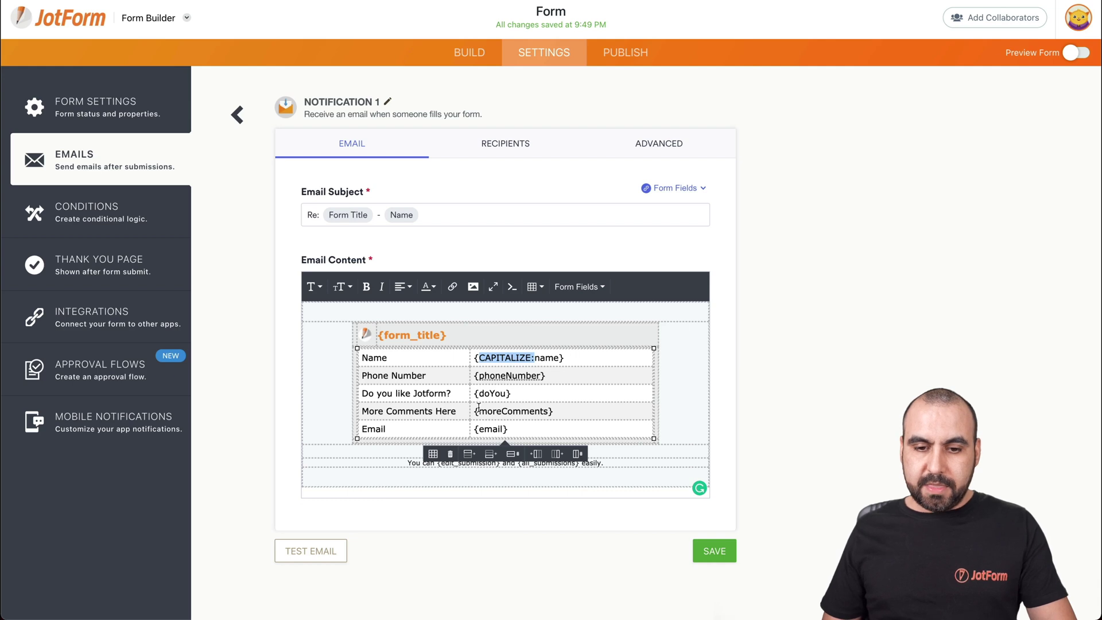
click(477, 411)
key(ctrl+v)
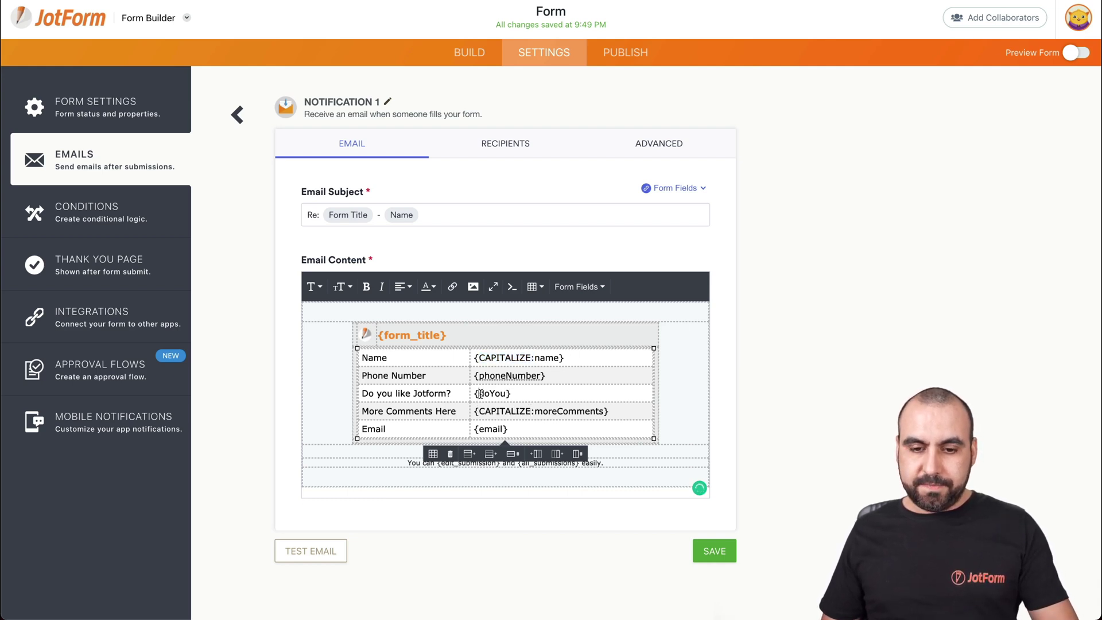
click(480, 393)
key(ctrl+v)
click(717, 553)
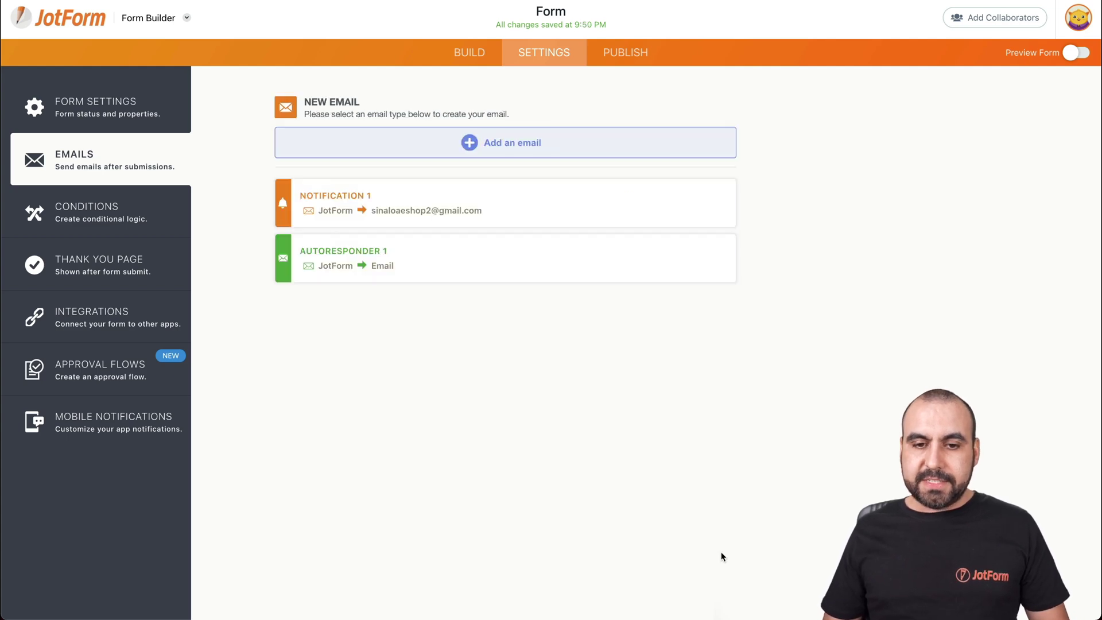
click(628, 50)
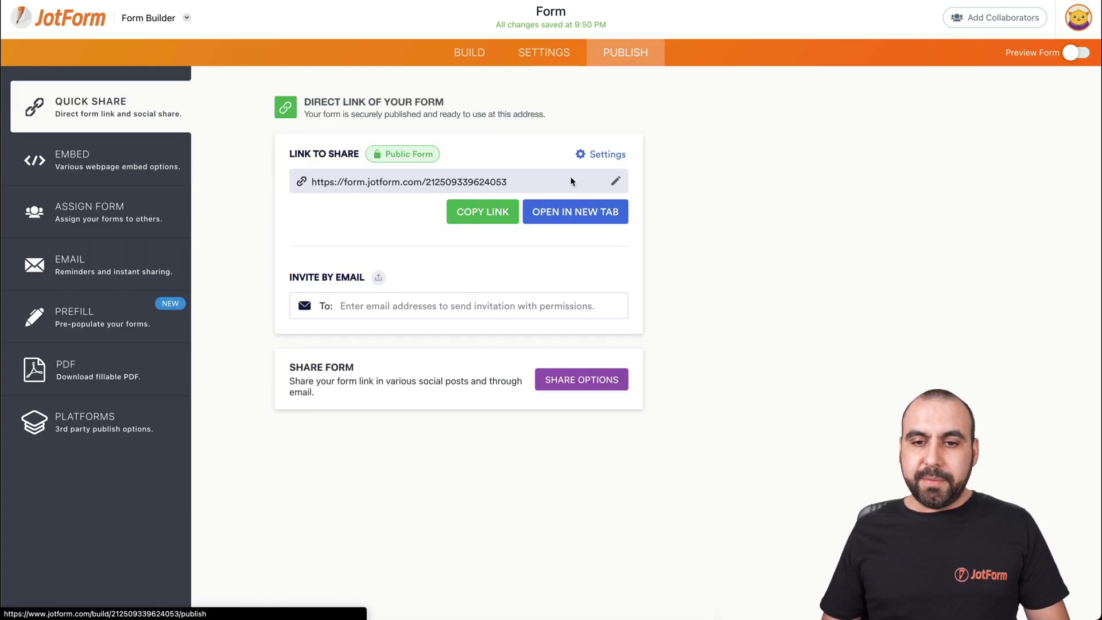
Open the live form in a new tab and enter the submitter's name and phone number
click(581, 213)
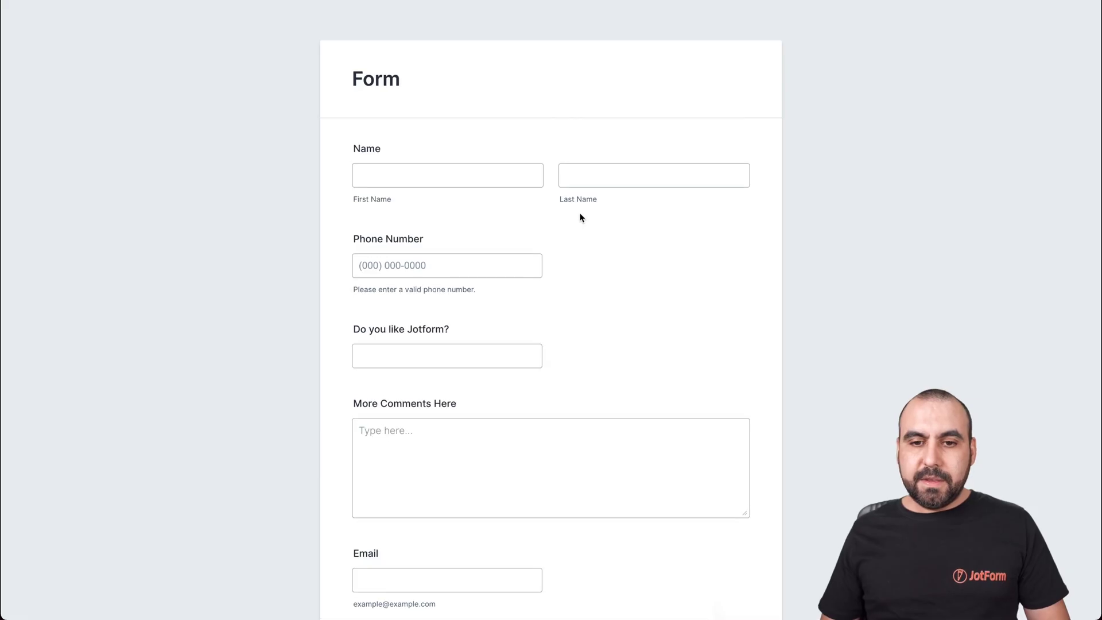
click(480, 185)
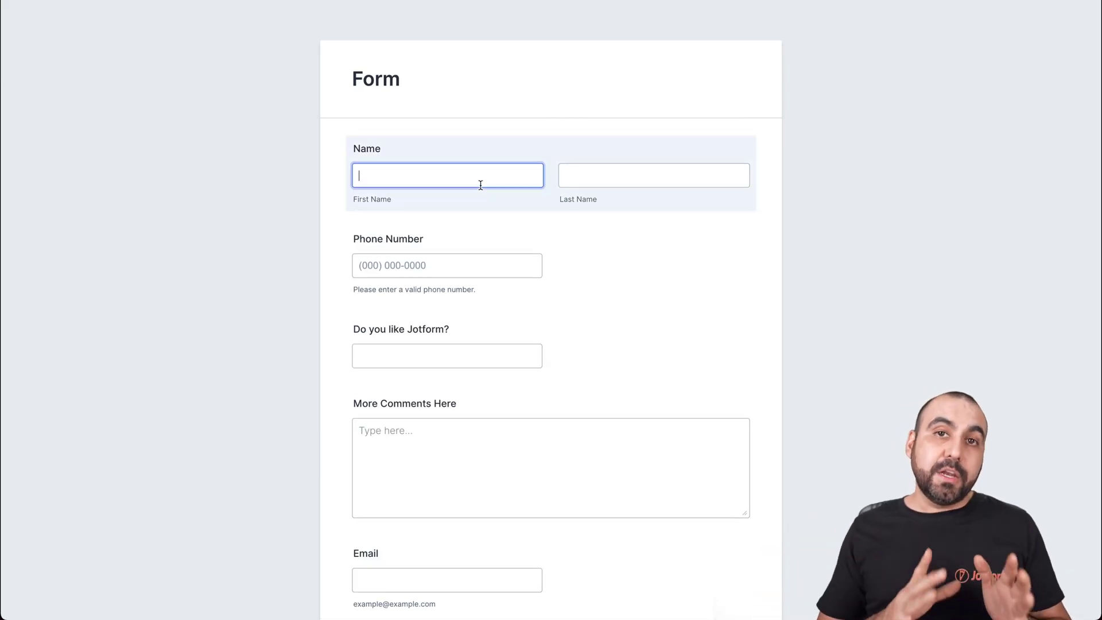
key(Tab)
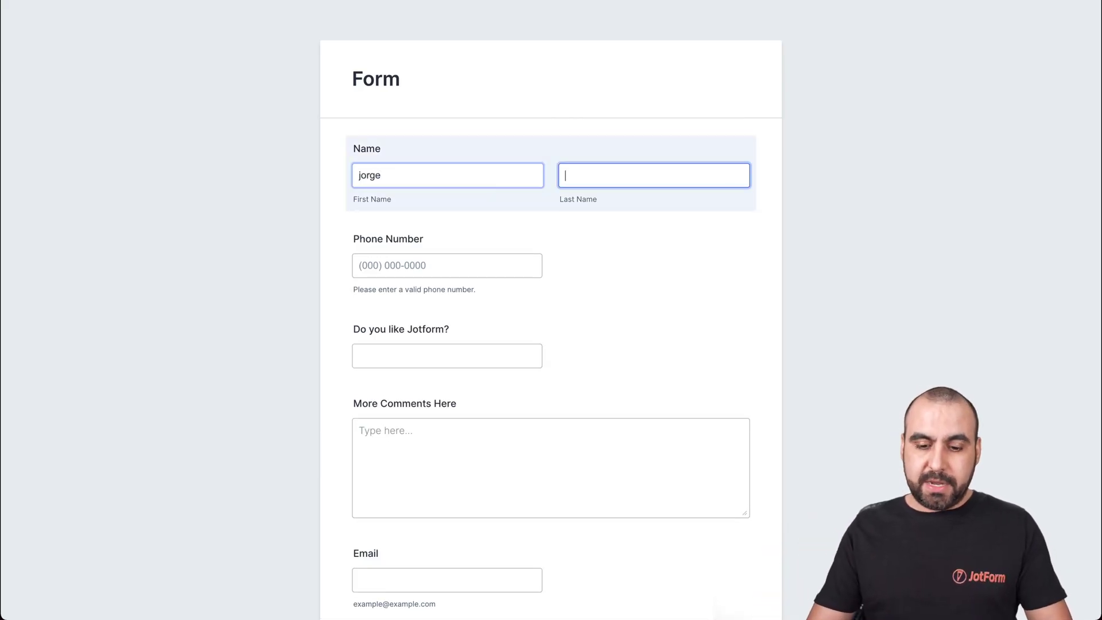
key(Tab)
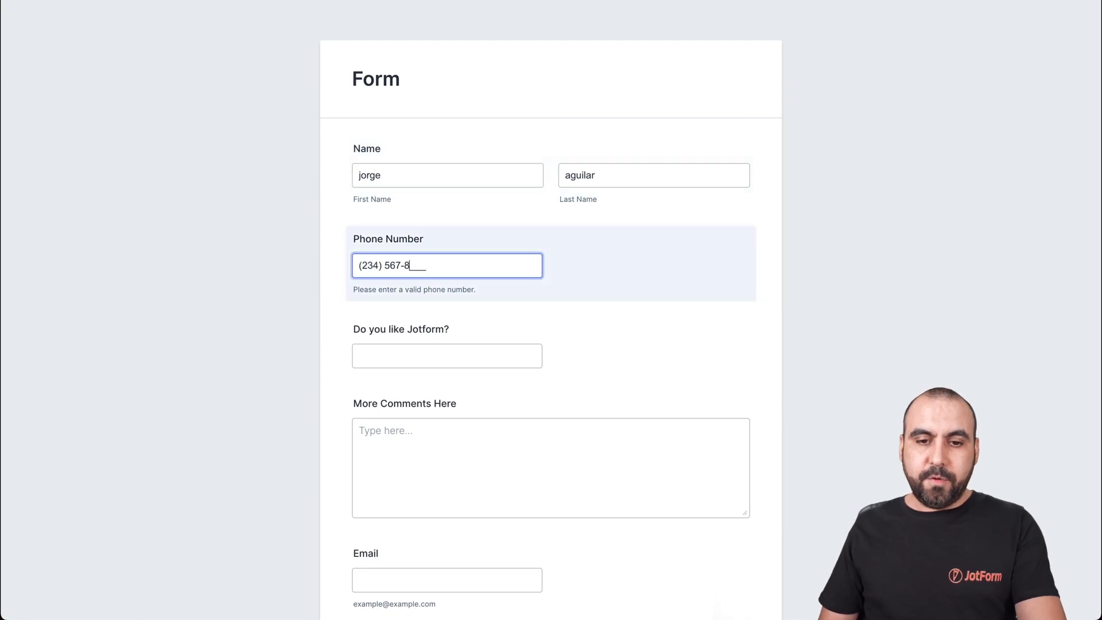
Answer 'yes' and type the lowercase comment 'i don't have more comments'
click(403, 348)
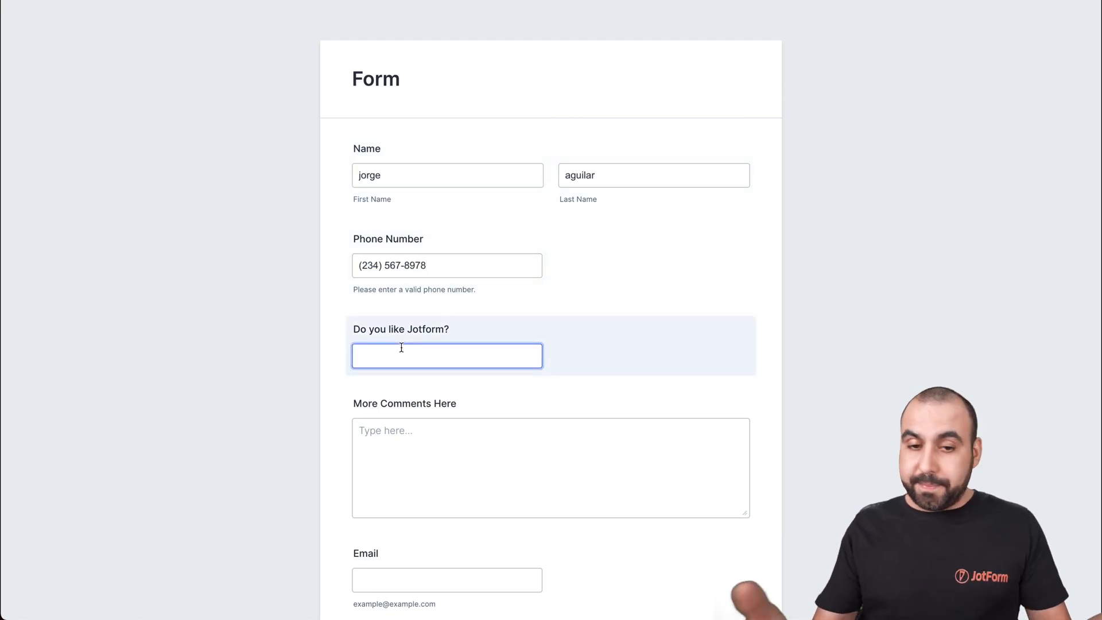
text(yes)
click(433, 459)
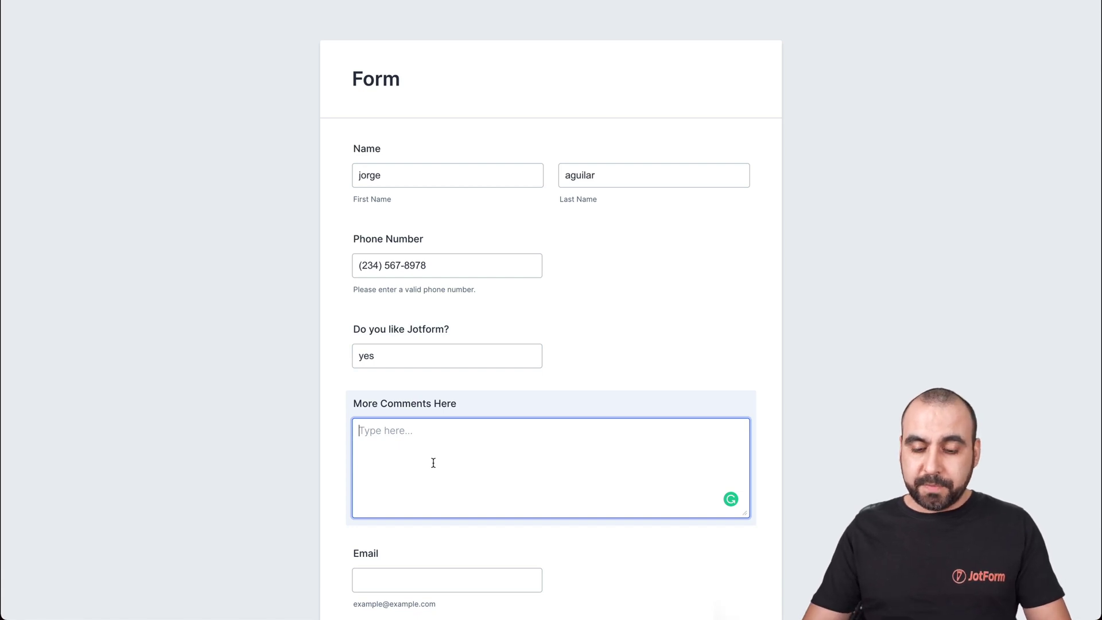
text(i don't have more comments)
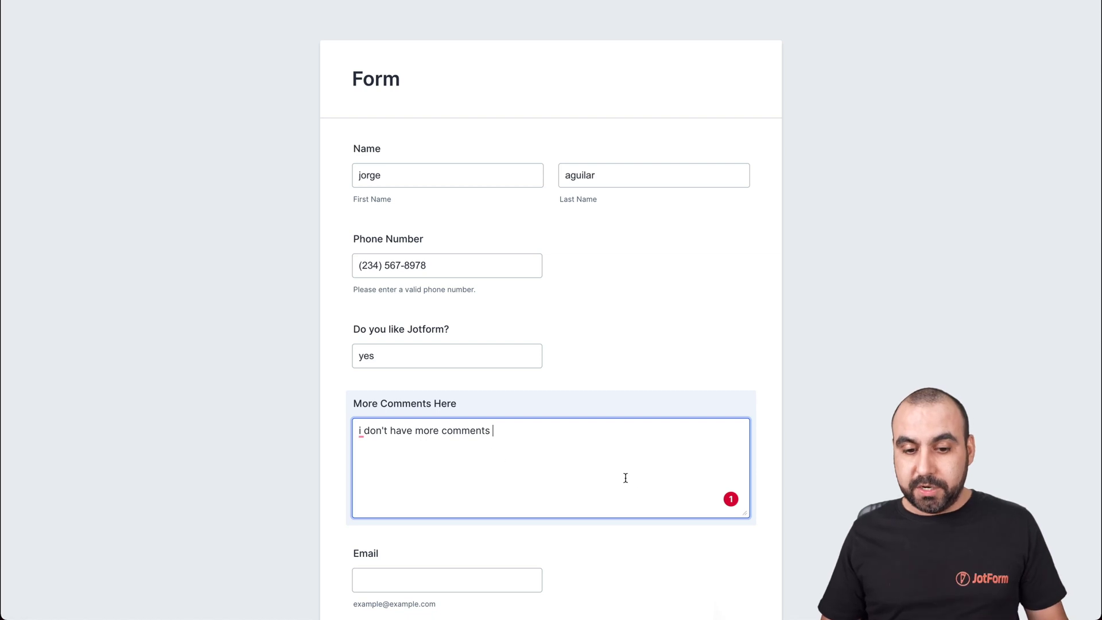
Fill in the contact e-mail address and submit the second test entry
scroll(620, 493, down, 2)
click(490, 474)
text(@)
key(ctrl+a)
key(ctrl+v)
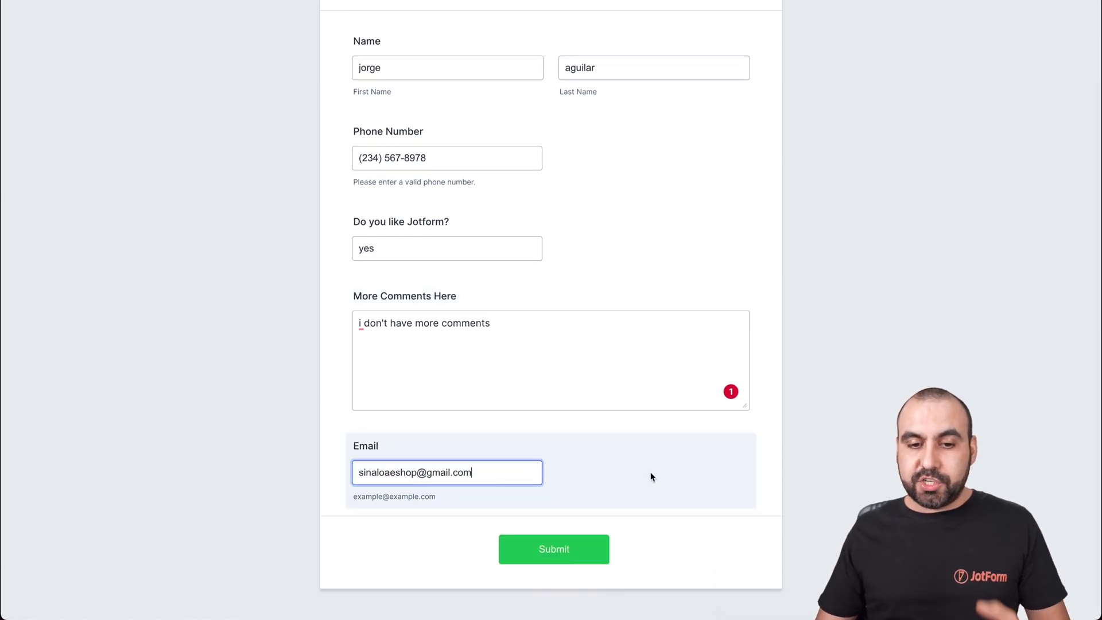
click(649, 472)
click(578, 549)
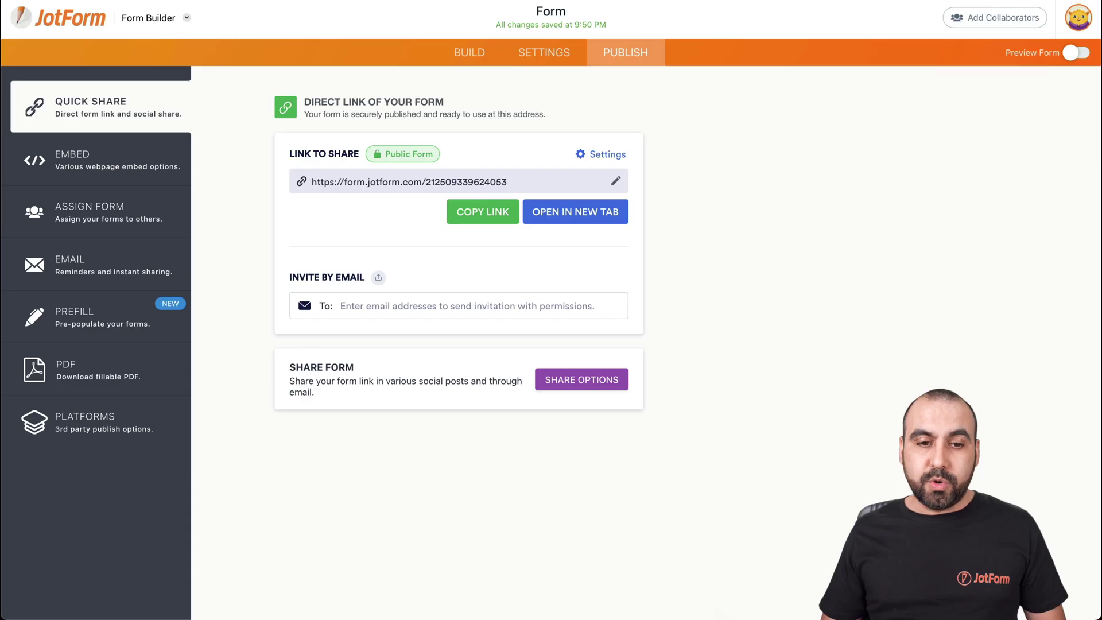
Replace {name} with {CAPITALIZE:name} in the Autoresponder 1 email and save it
click(544, 52)
click(124, 156)
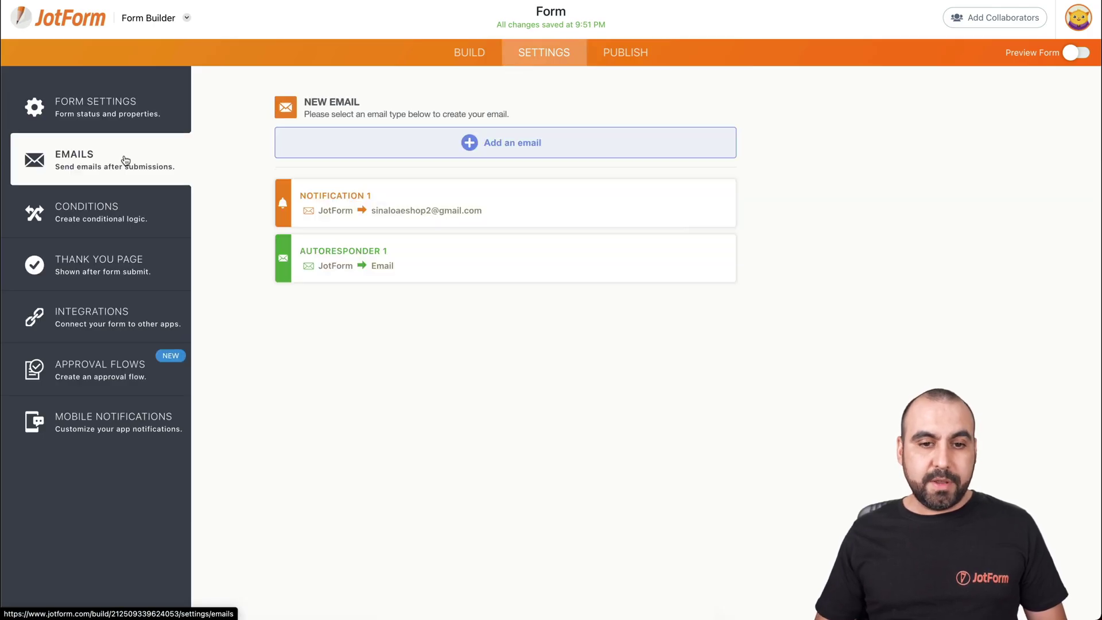
mouse_move(607, 244)
click(650, 259)
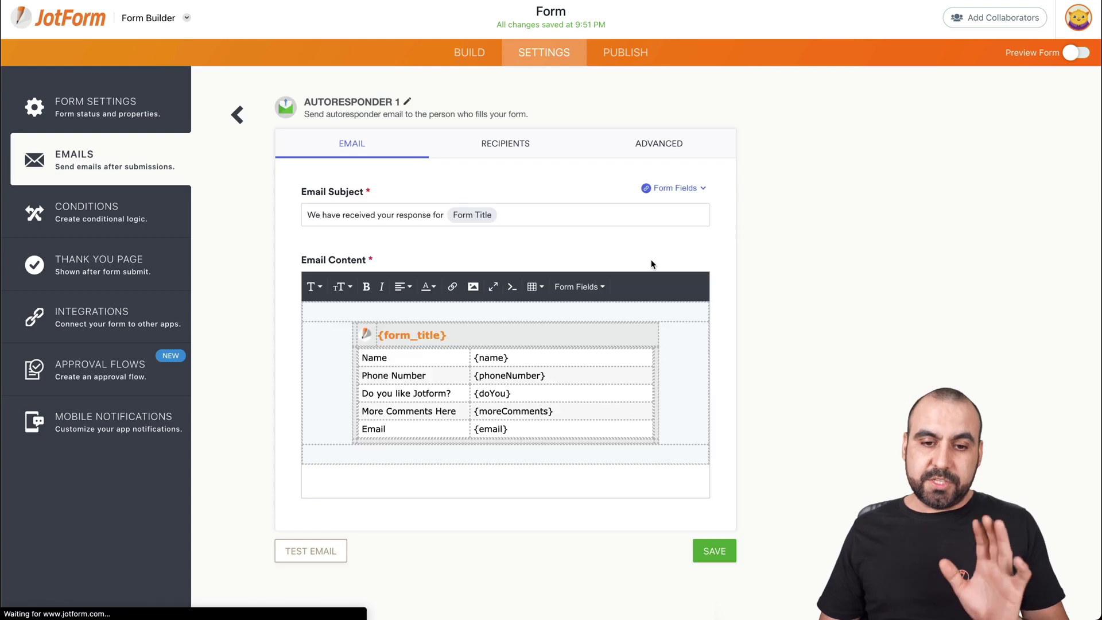
click(477, 358)
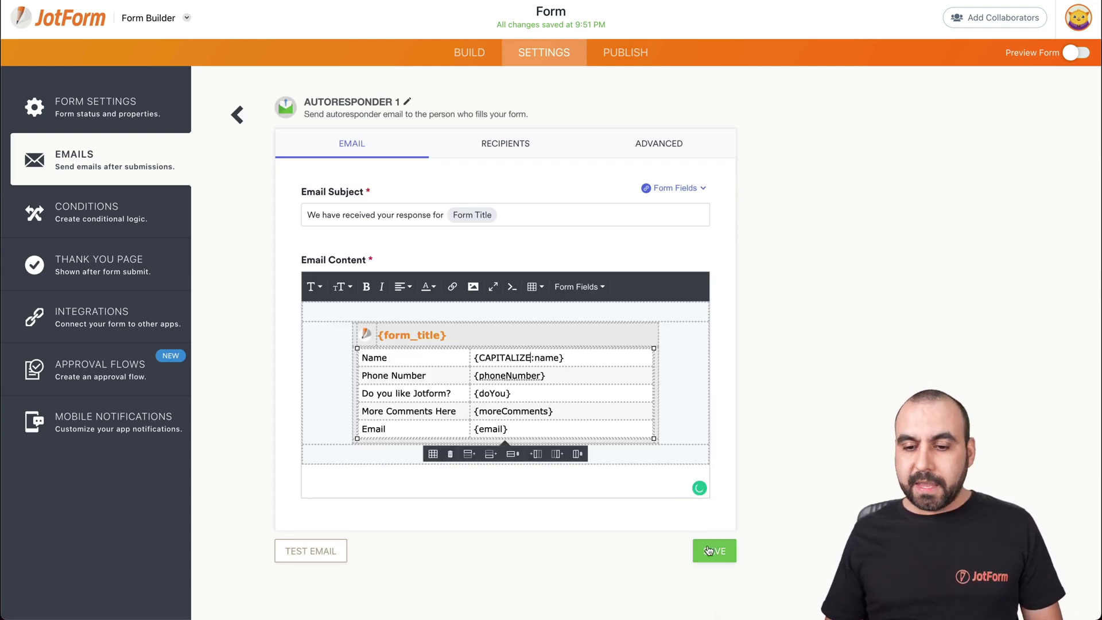
click(712, 550)
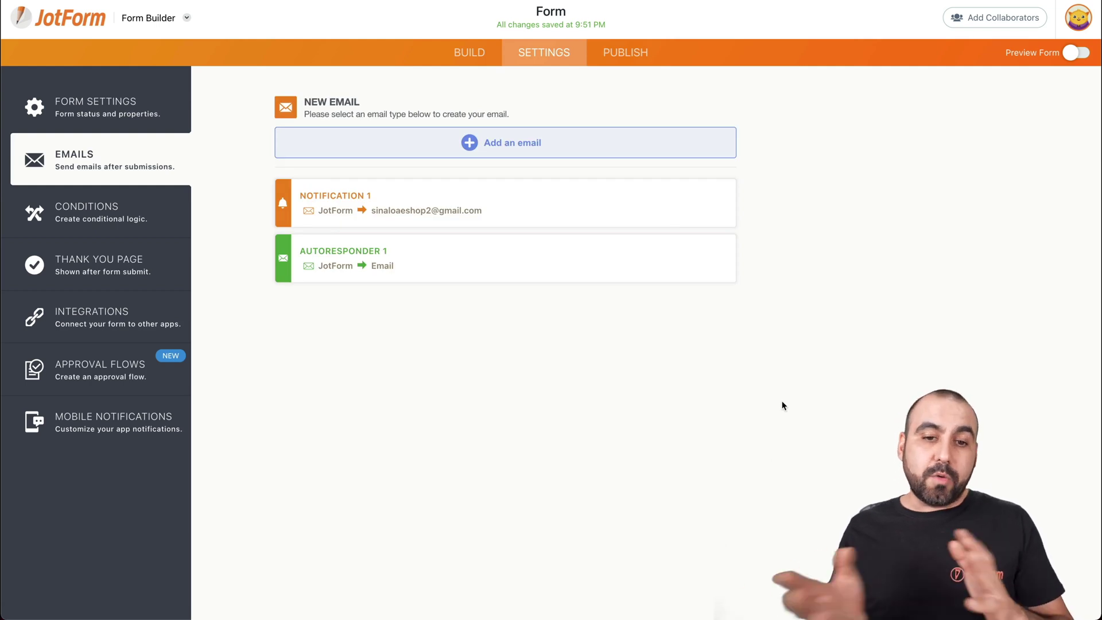